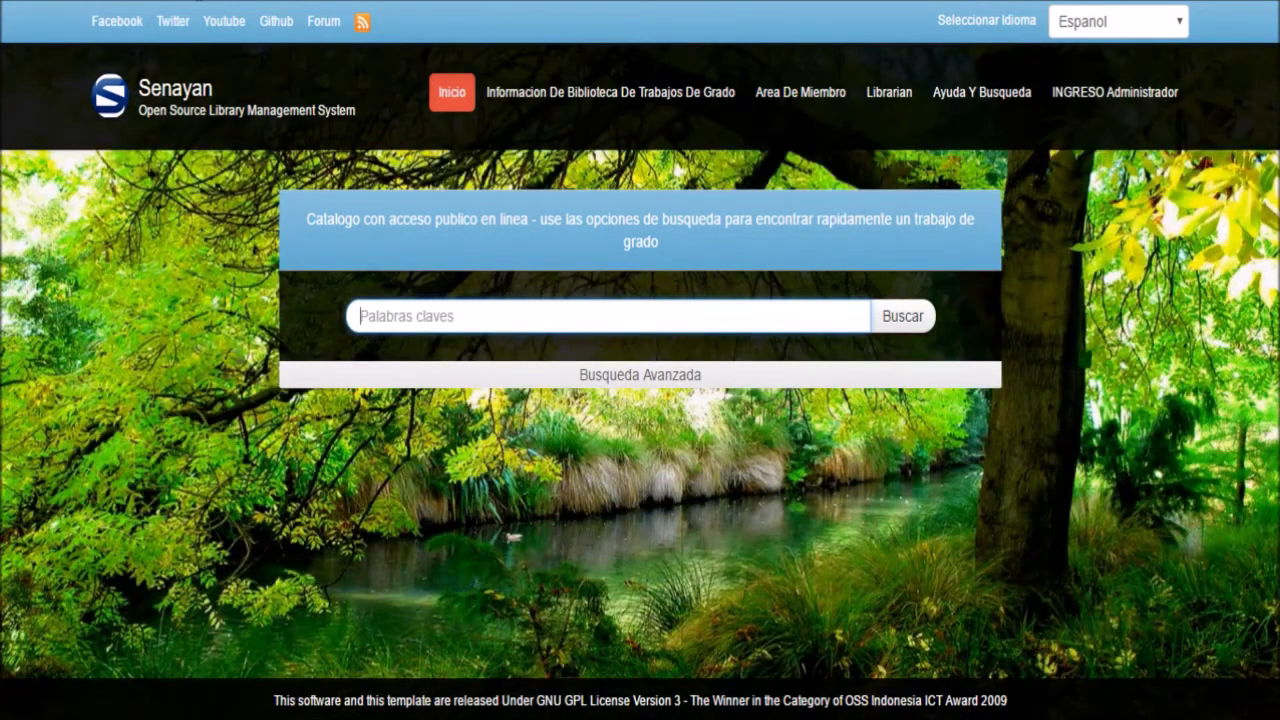
Step: Enter the administrator area, look over the module overview, and open the Bibliography module
left_click(1118, 98)
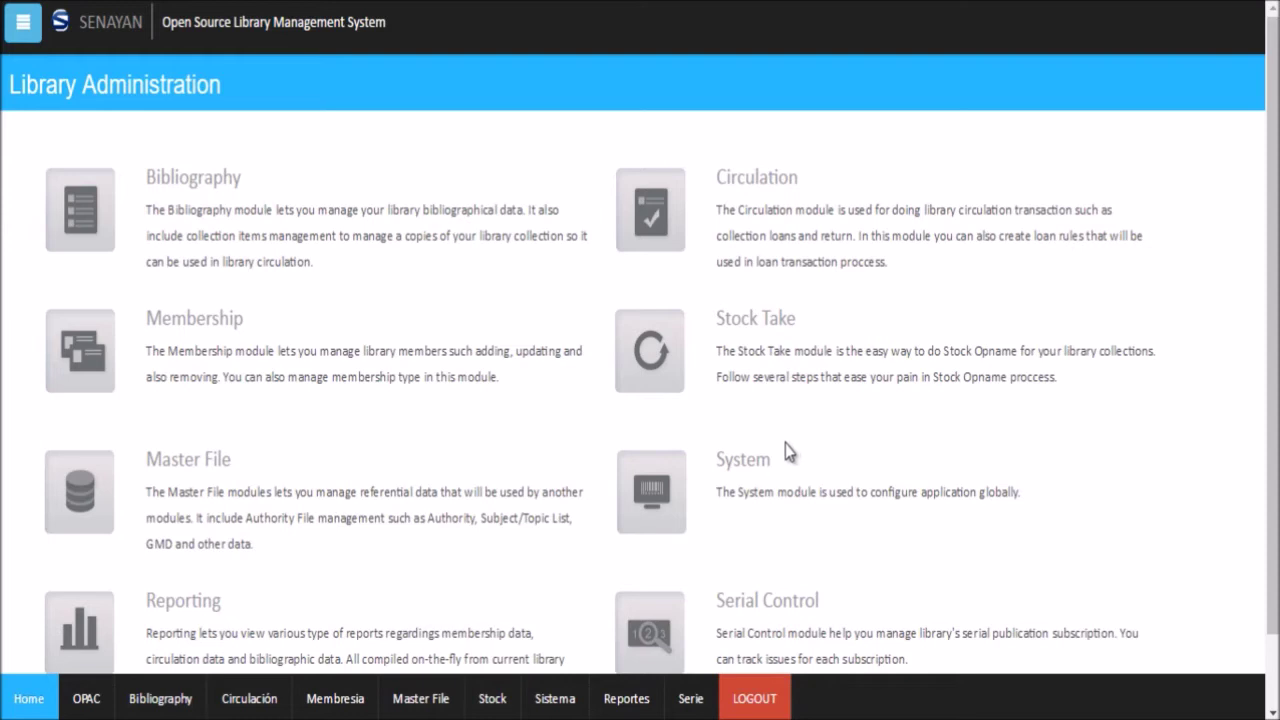
scroll(788, 452, "down", 2)
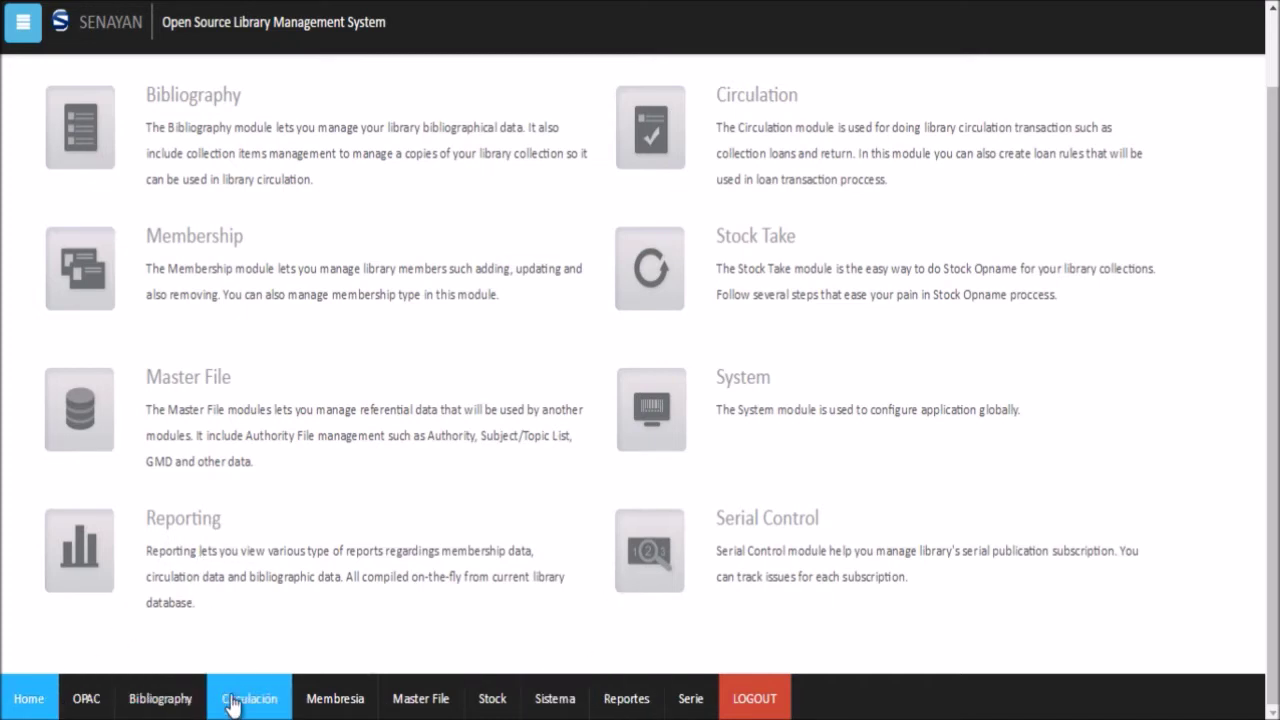
left_click(165, 705)
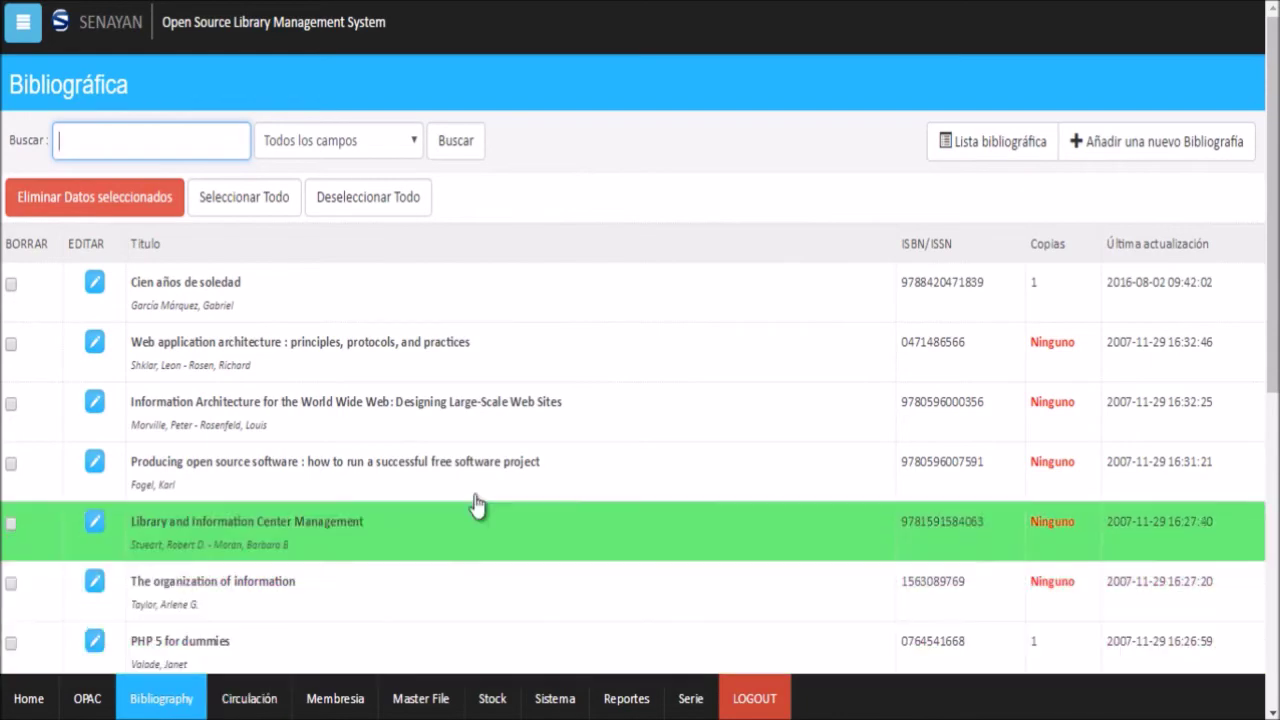
Step: Look through the whole list of bibliographic records, from the first title to the last
scroll(392, 522, "down", 2)
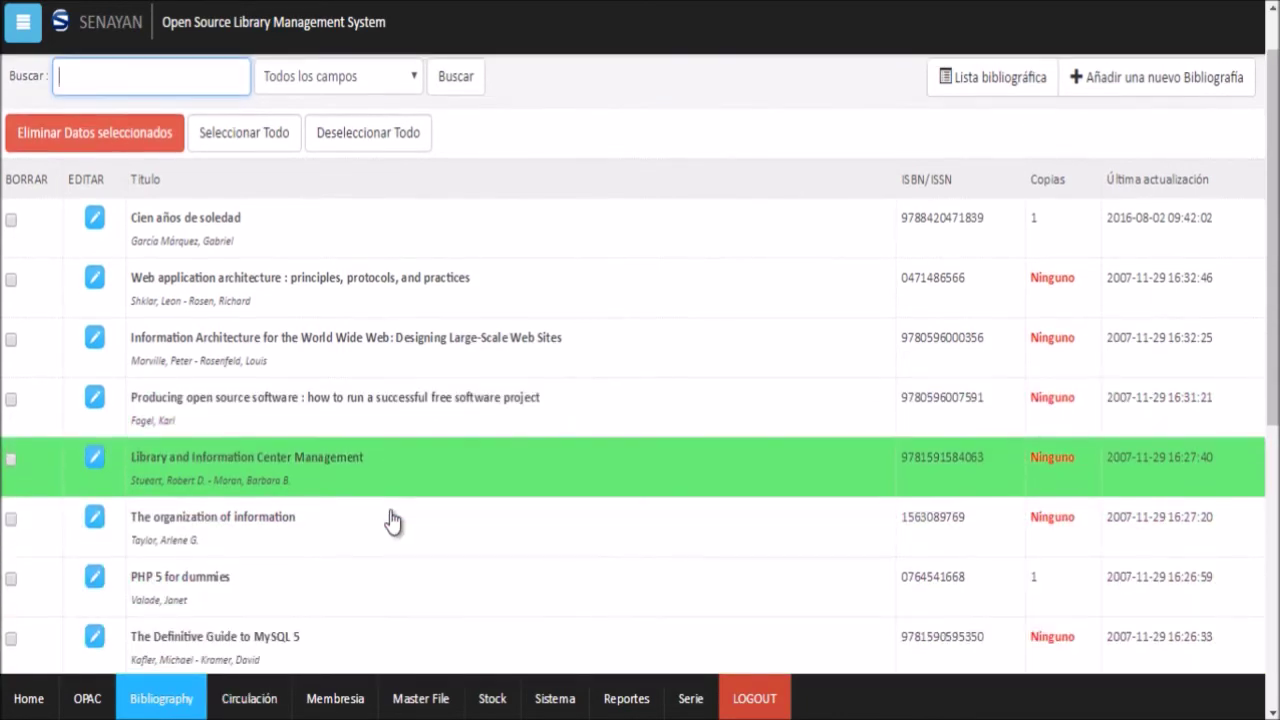
scroll(392, 528, "down", 4)
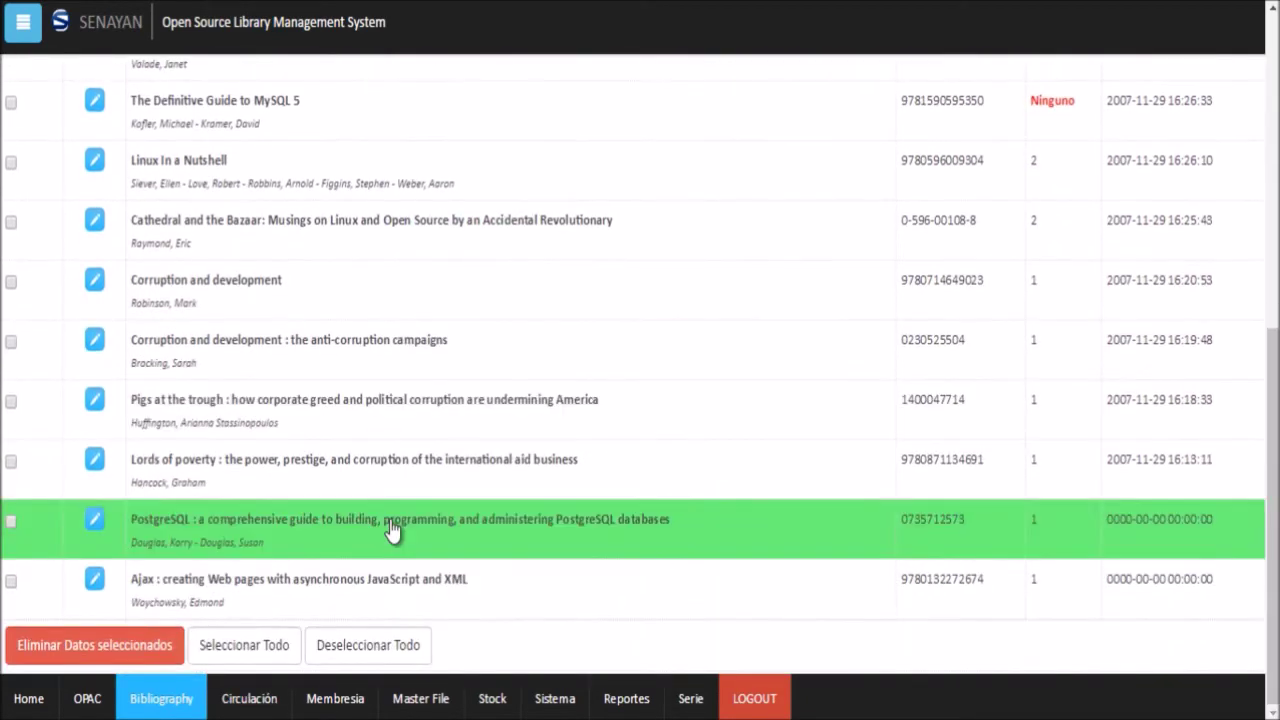
scroll(392, 528, "up", 6)
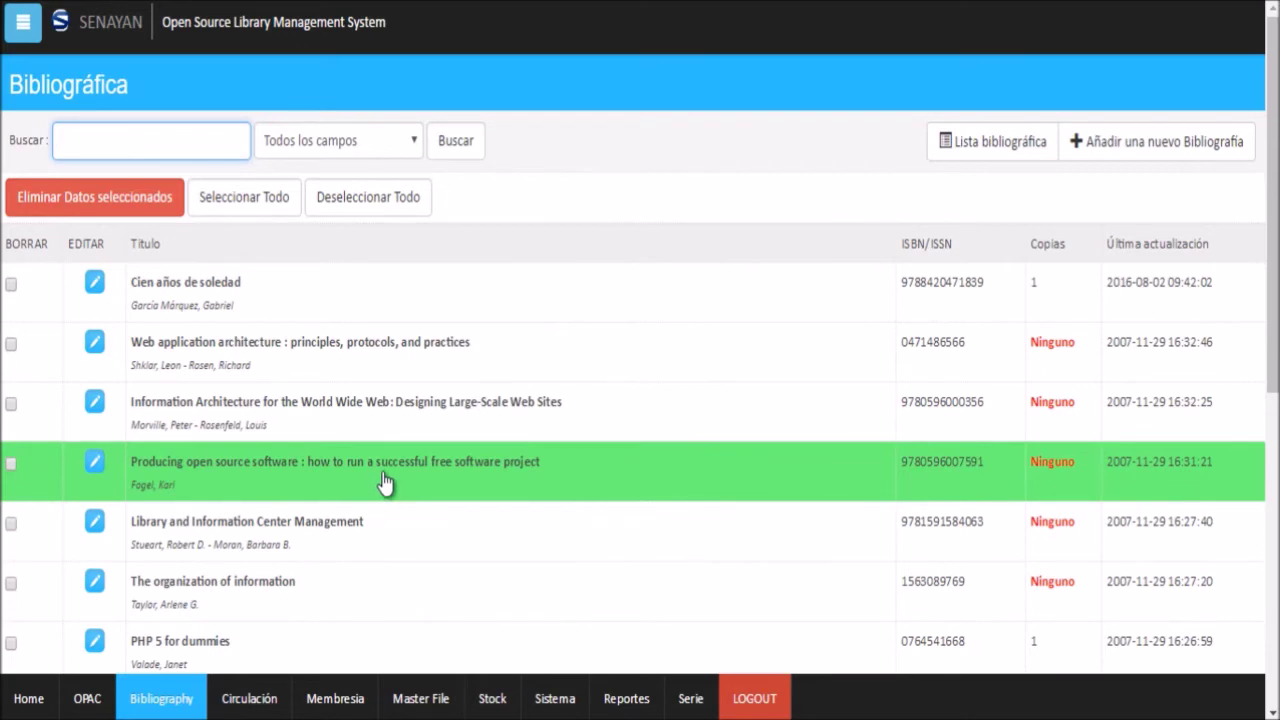
scroll(381, 505, "down", 1)
scroll(374, 512, "down", 4)
scroll(372, 514, "up", 4)
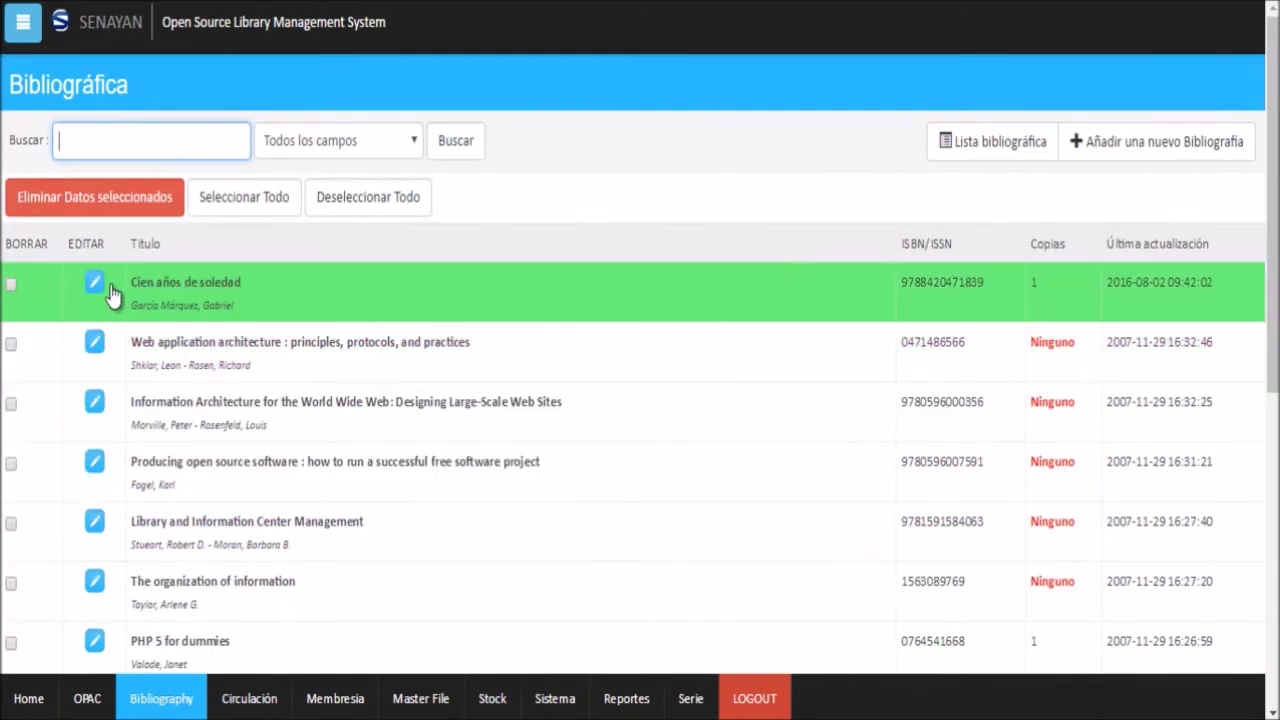
Step: Open the record for "Cien años de soledad" and examine its title, author, item data and publication fields
left_click(96, 288)
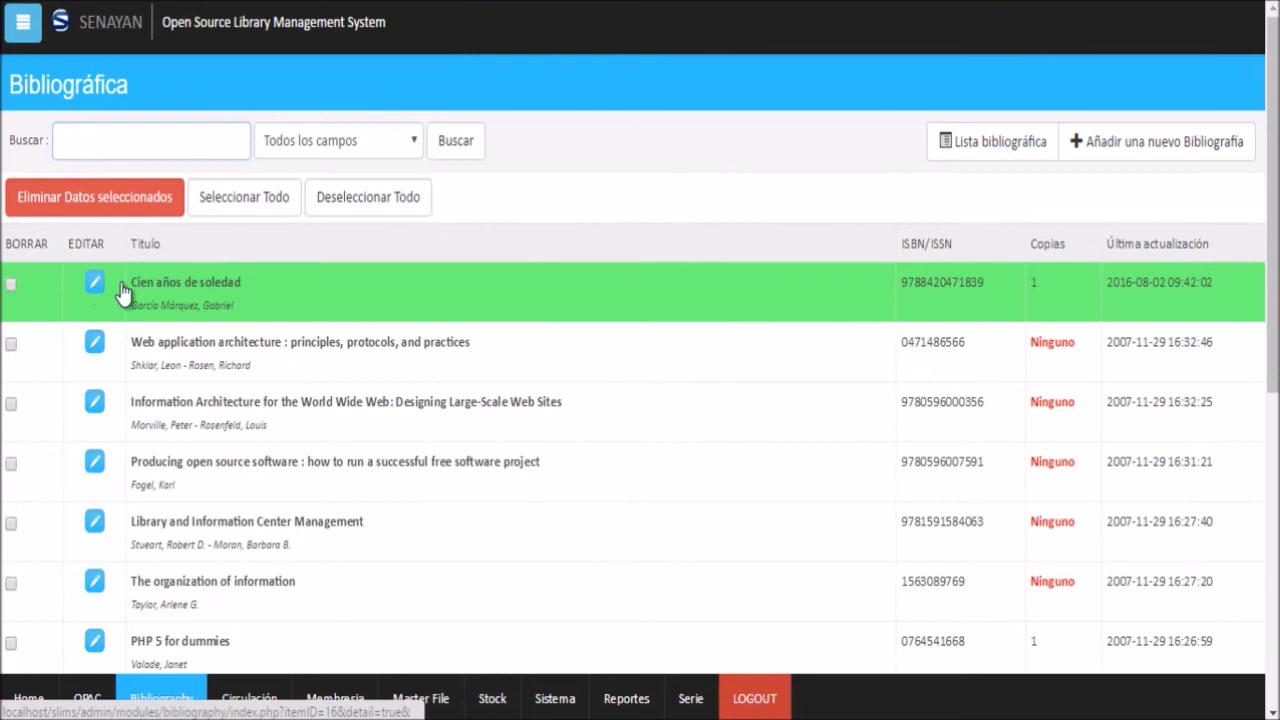
left_click(325, 316)
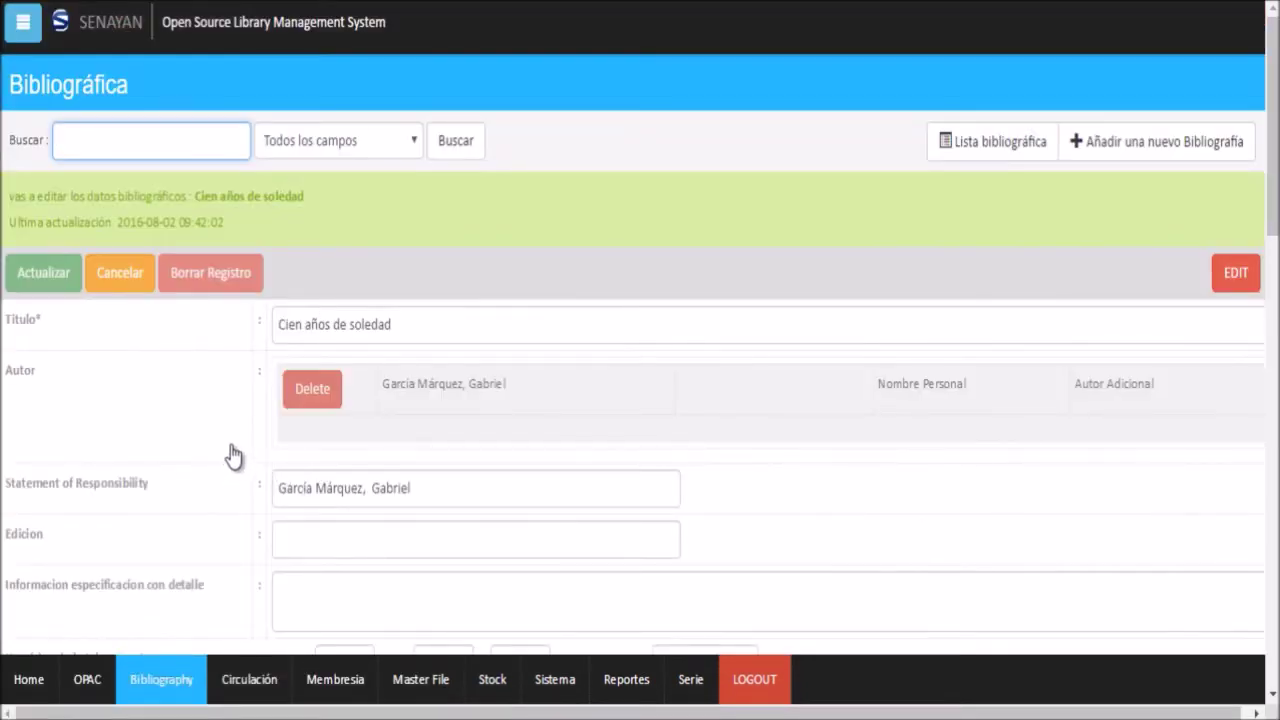
scroll(233, 455, "down", 1)
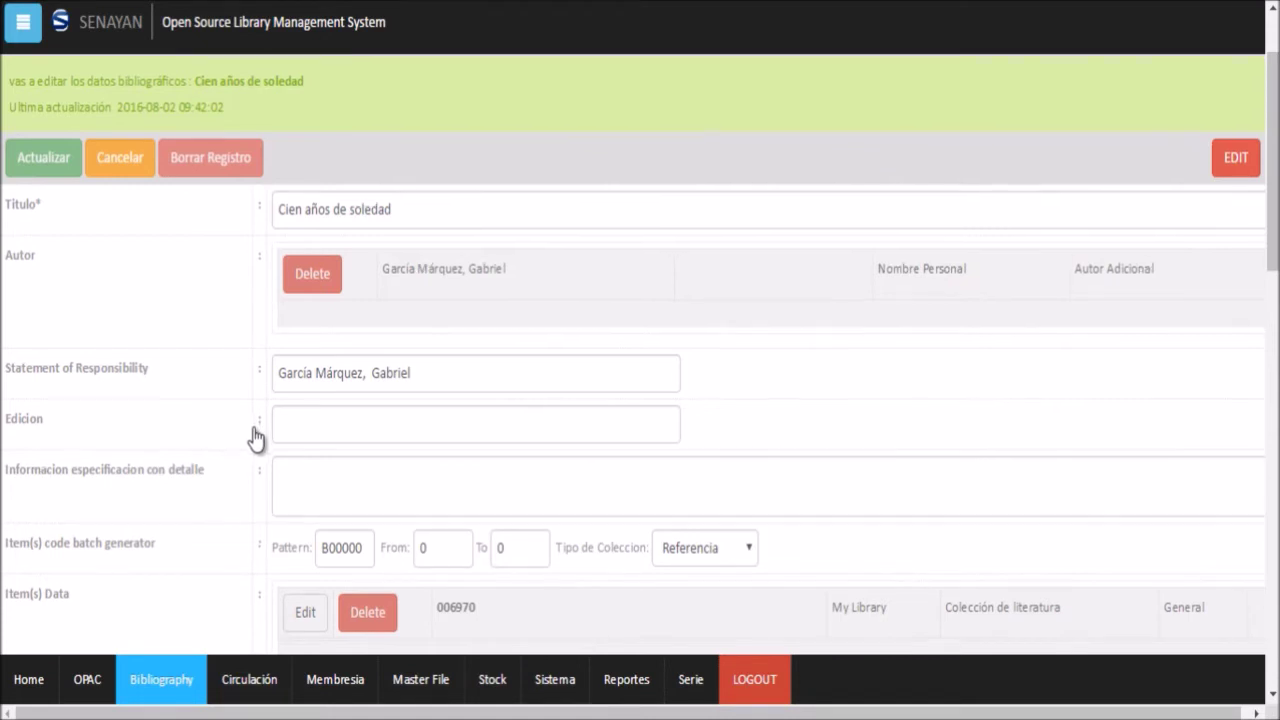
scroll(256, 436, "down", 1)
scroll(256, 437, "up", 1)
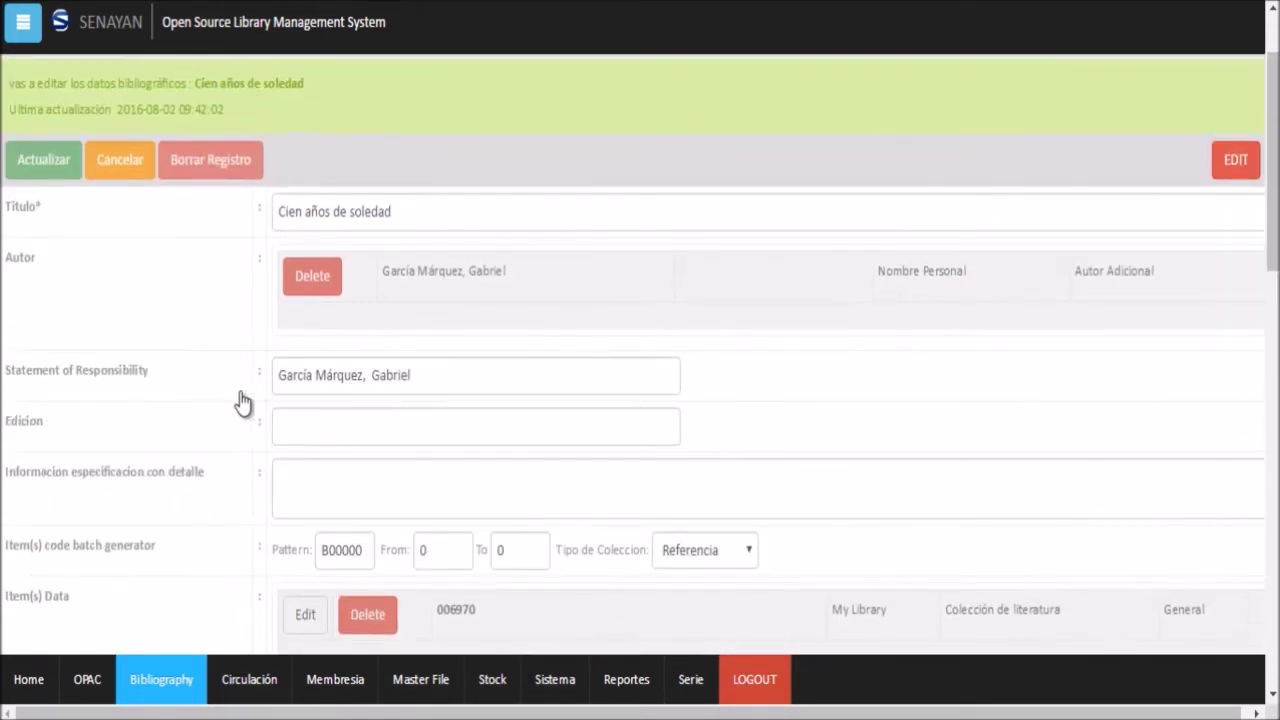
scroll(247, 443, "down", 2)
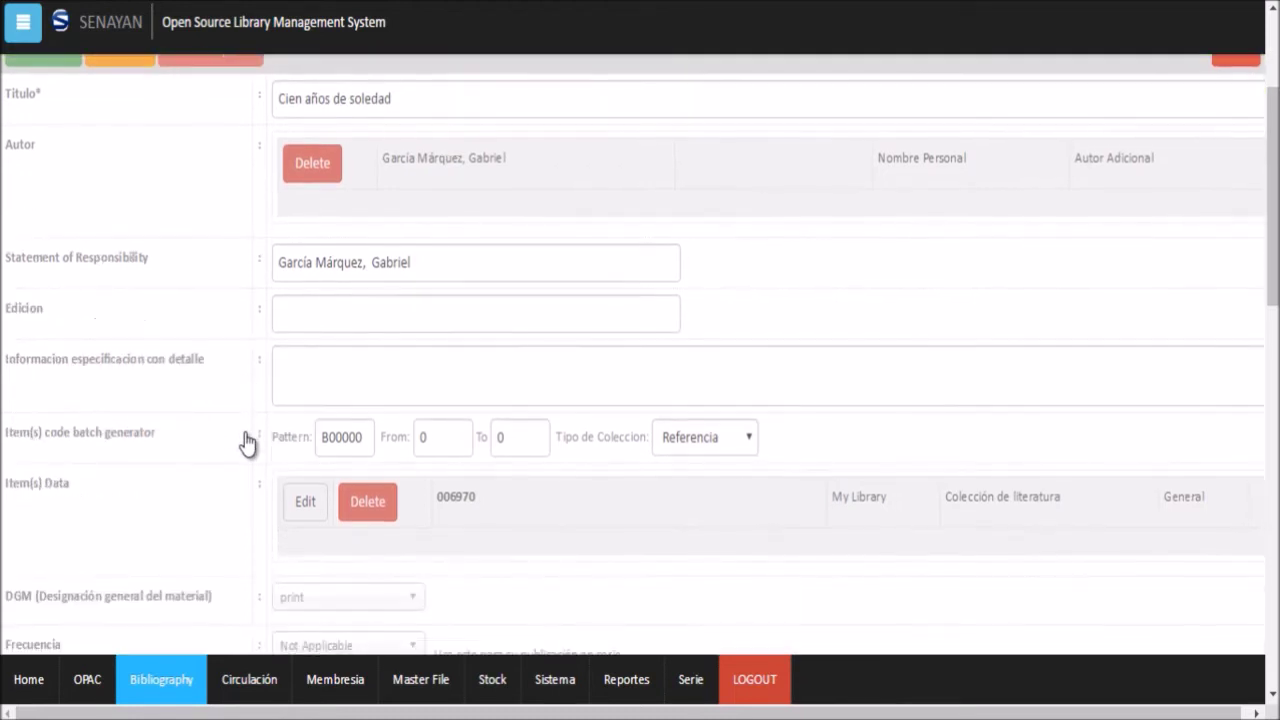
scroll(250, 444, "down", 1)
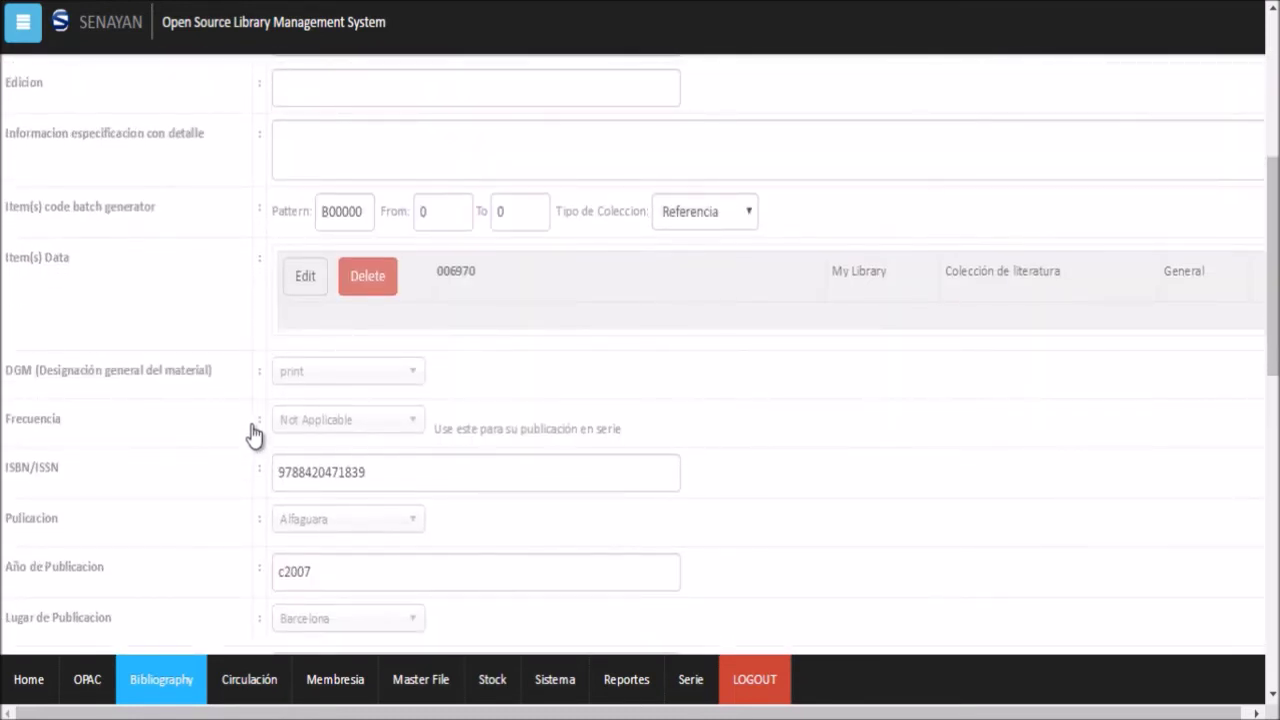
scroll(253, 436, "down", 1)
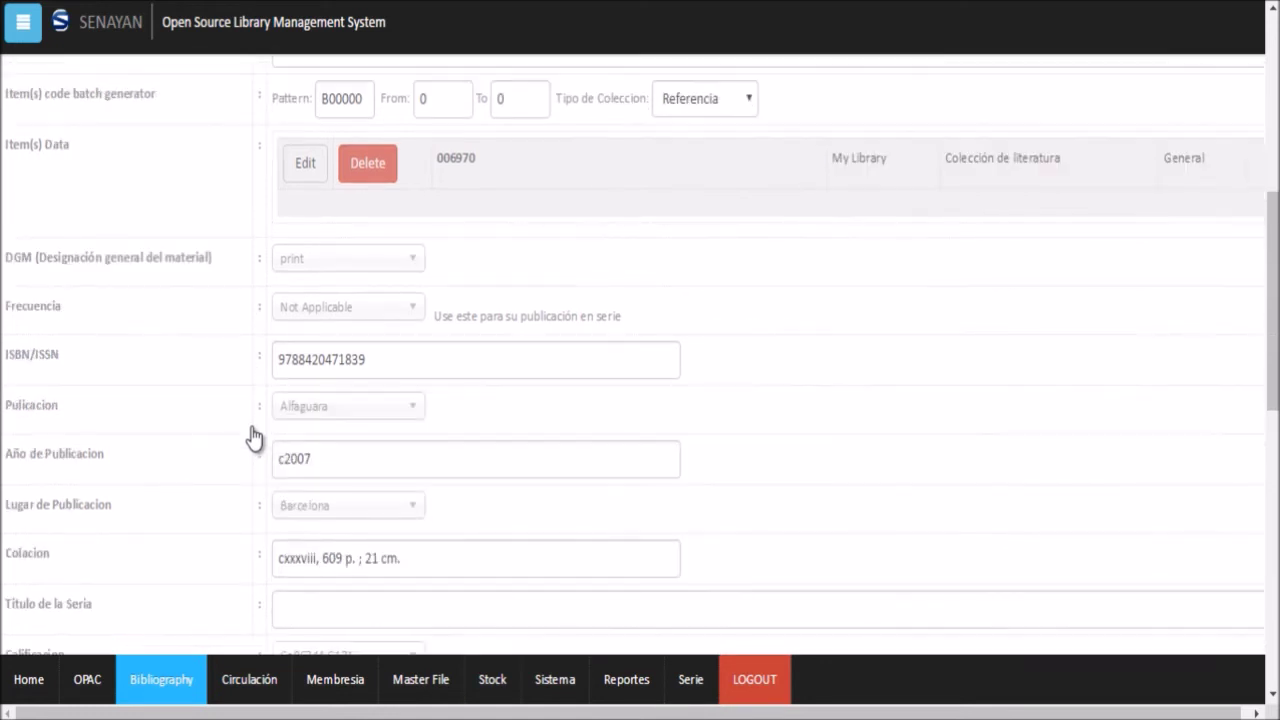
Step: Examine the record's remaining fields, from classification, subject and language through image, attachment, OPAC visibility and label options
scroll(252, 437, "down", 1)
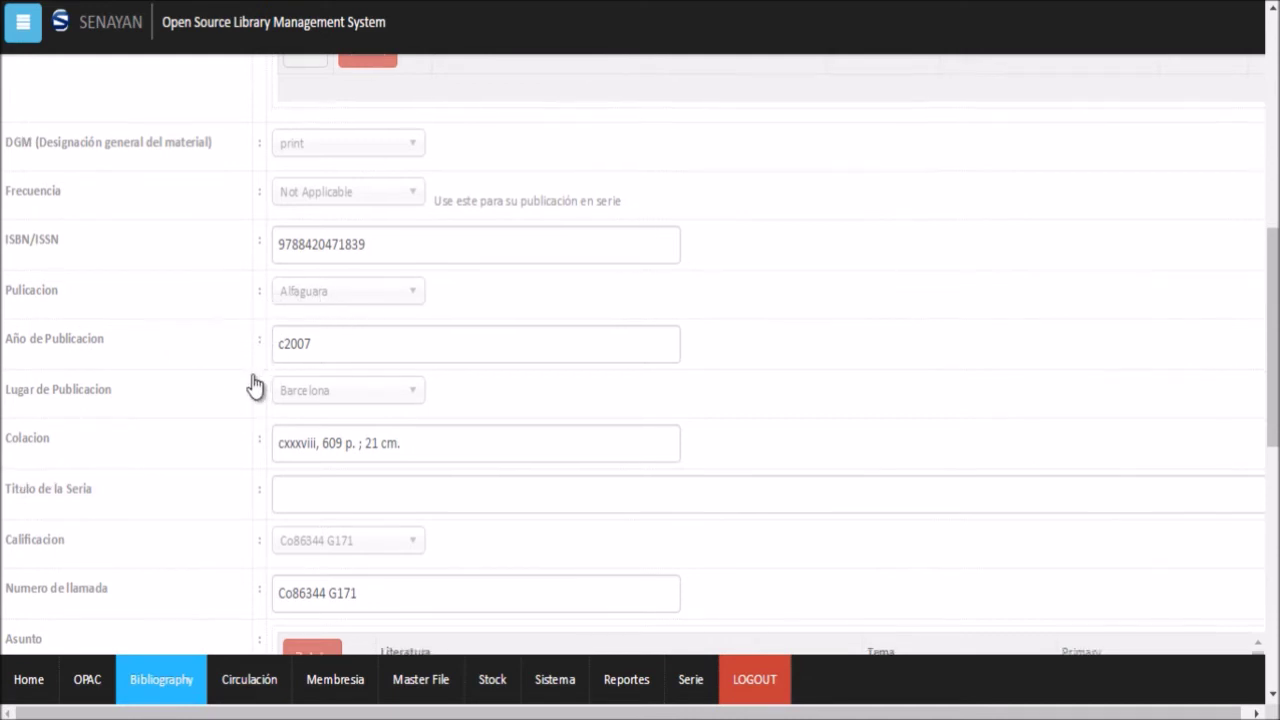
scroll(255, 386, "down", 1)
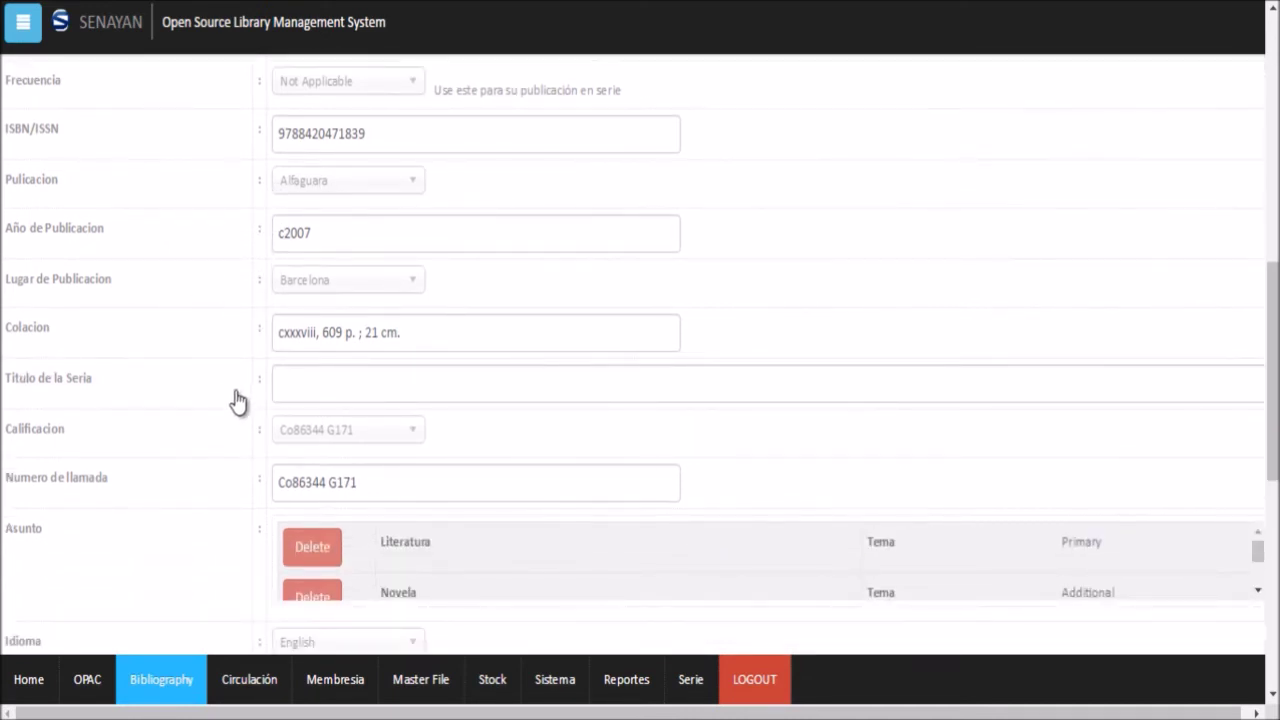
scroll(246, 406, "down", 1)
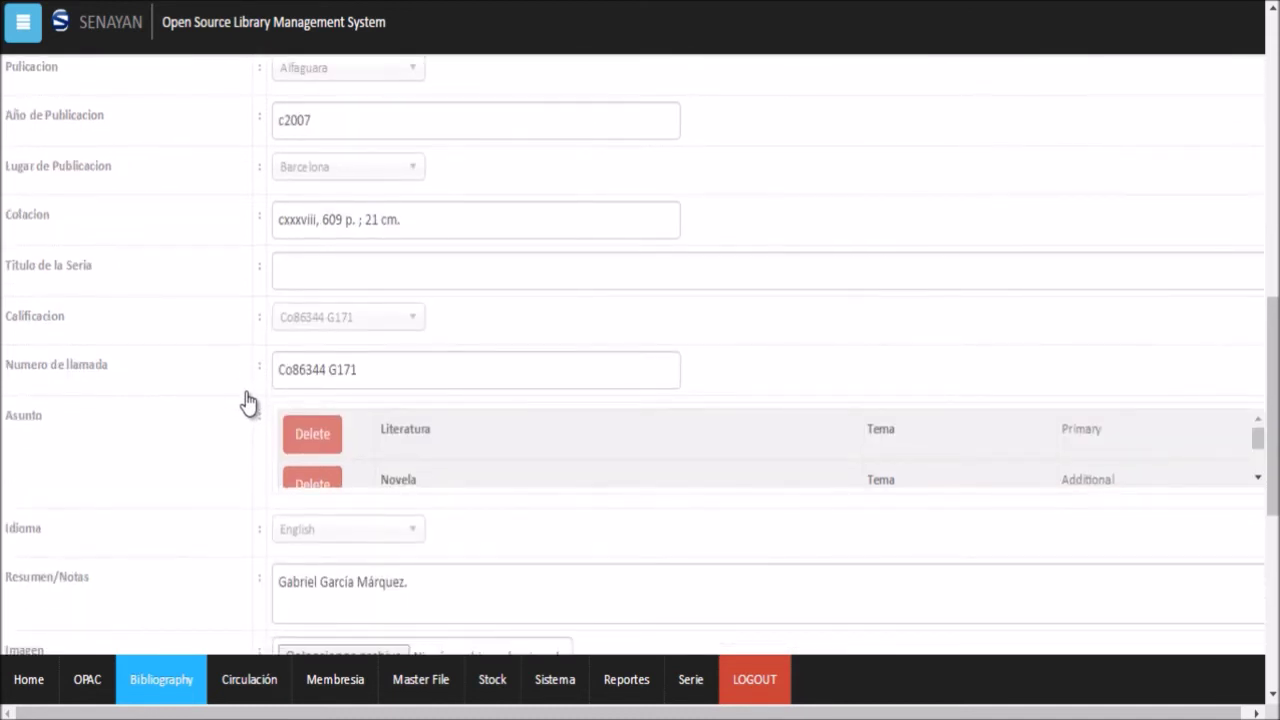
scroll(248, 403, "down", 1)
scroll(248, 403, "down", 1)
scroll(246, 403, "up", 1)
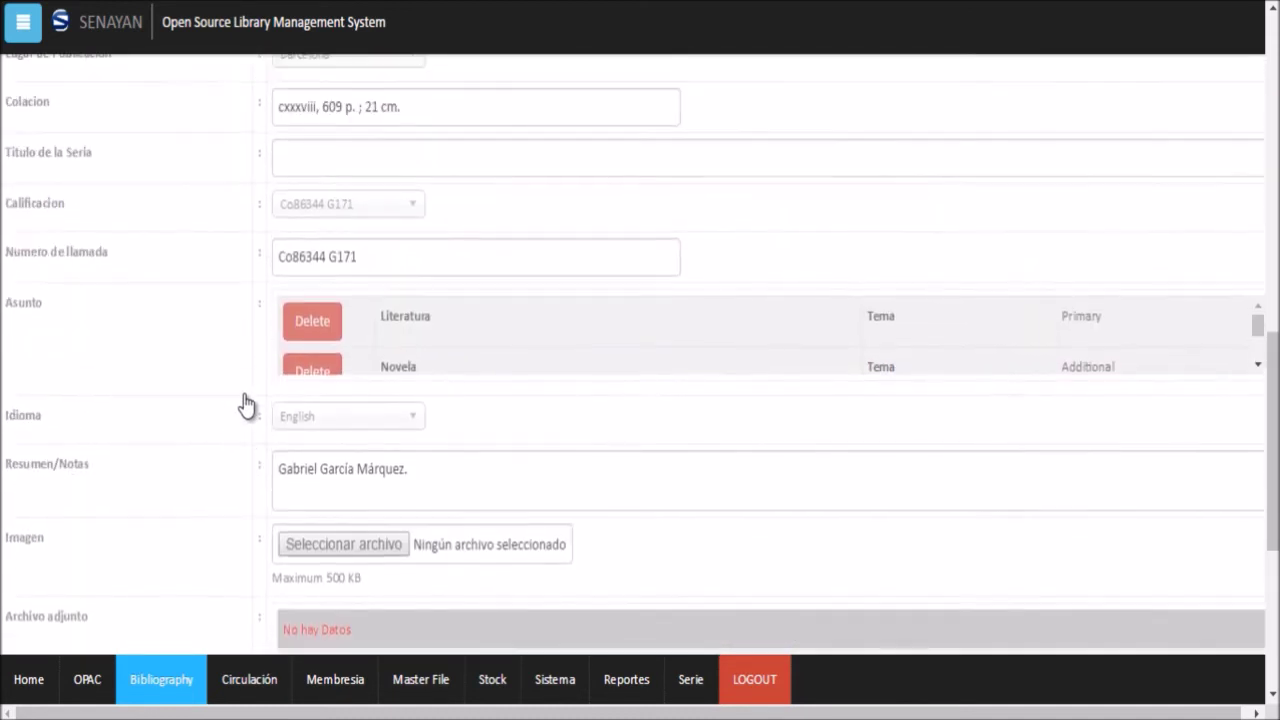
scroll(248, 406, "down", 4)
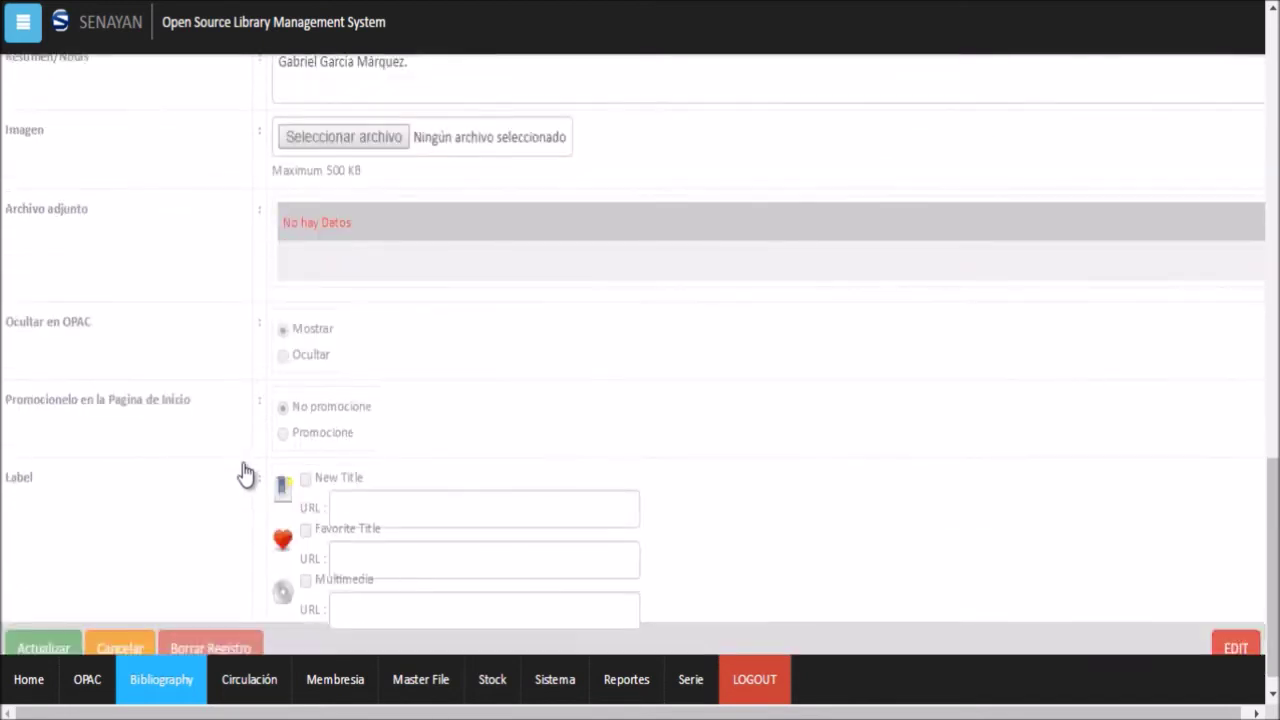
scroll(246, 474, "down", 1)
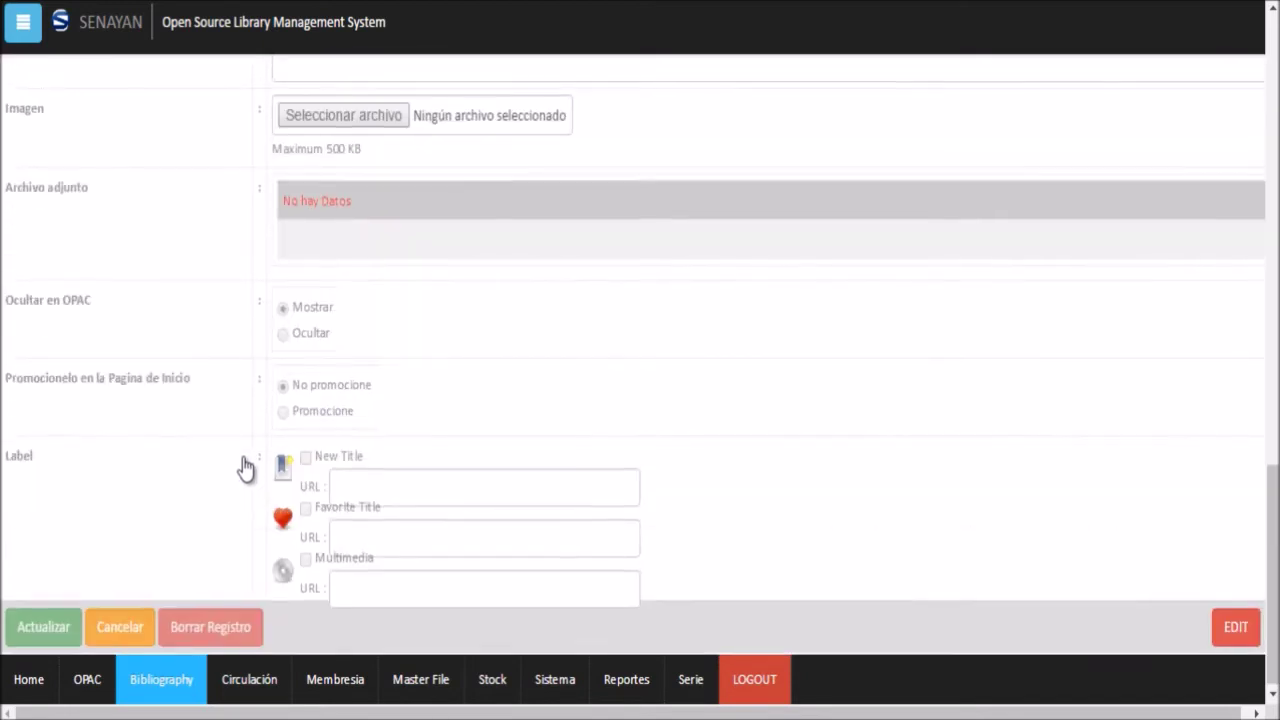
scroll(246, 470, "up", 5)
scroll(246, 466, "up", 4)
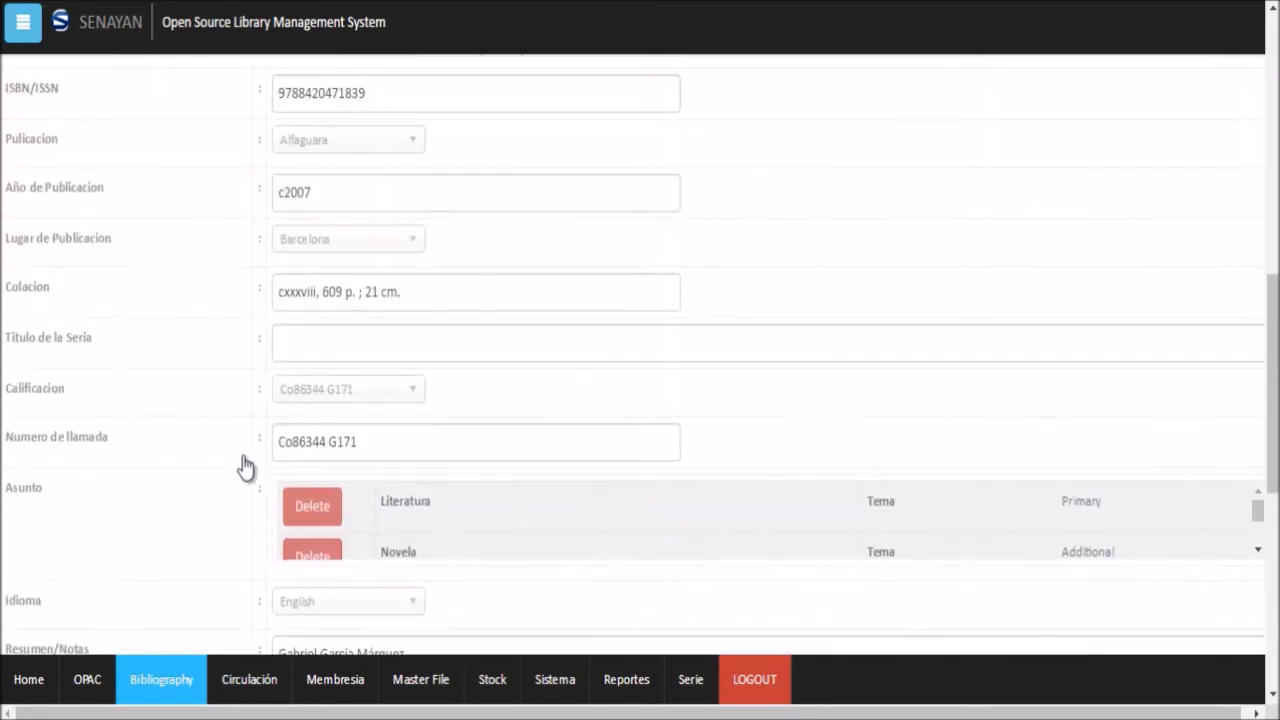
scroll(245, 466, "up", 4)
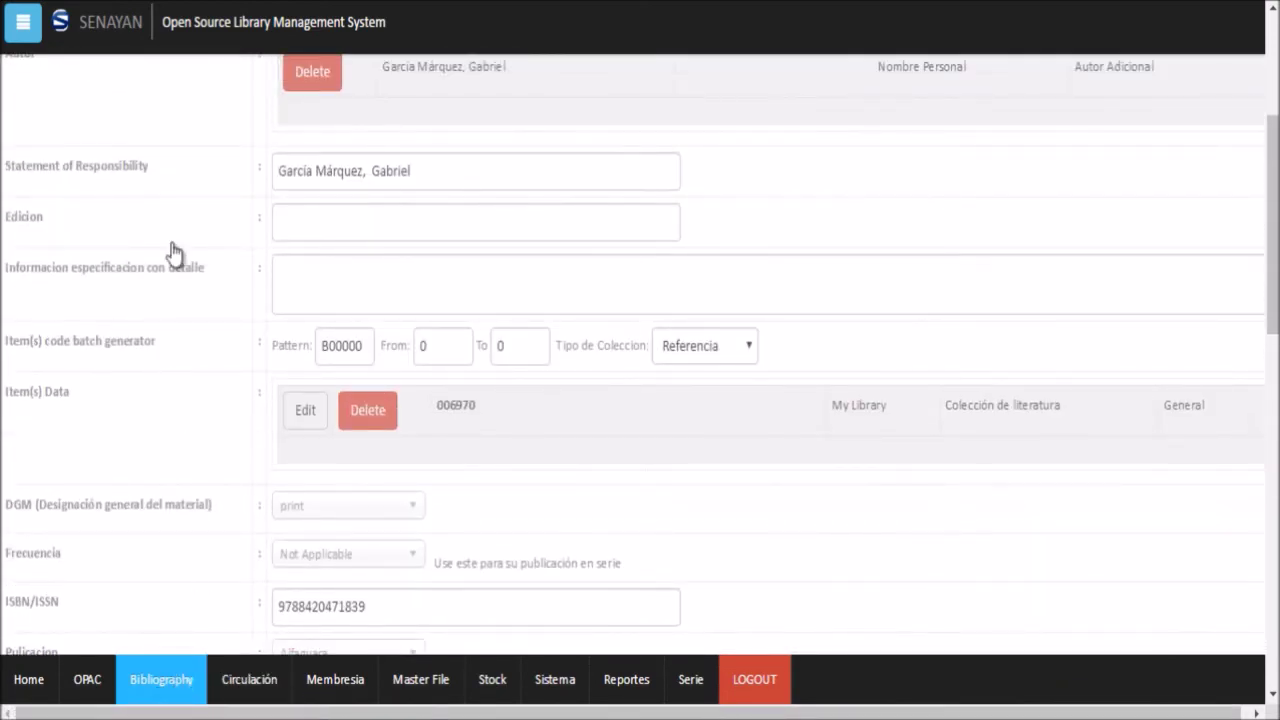
Step: Show the Bibliography module's side menu and examine its item, copy cataloguing and tool entries
left_click(23, 22)
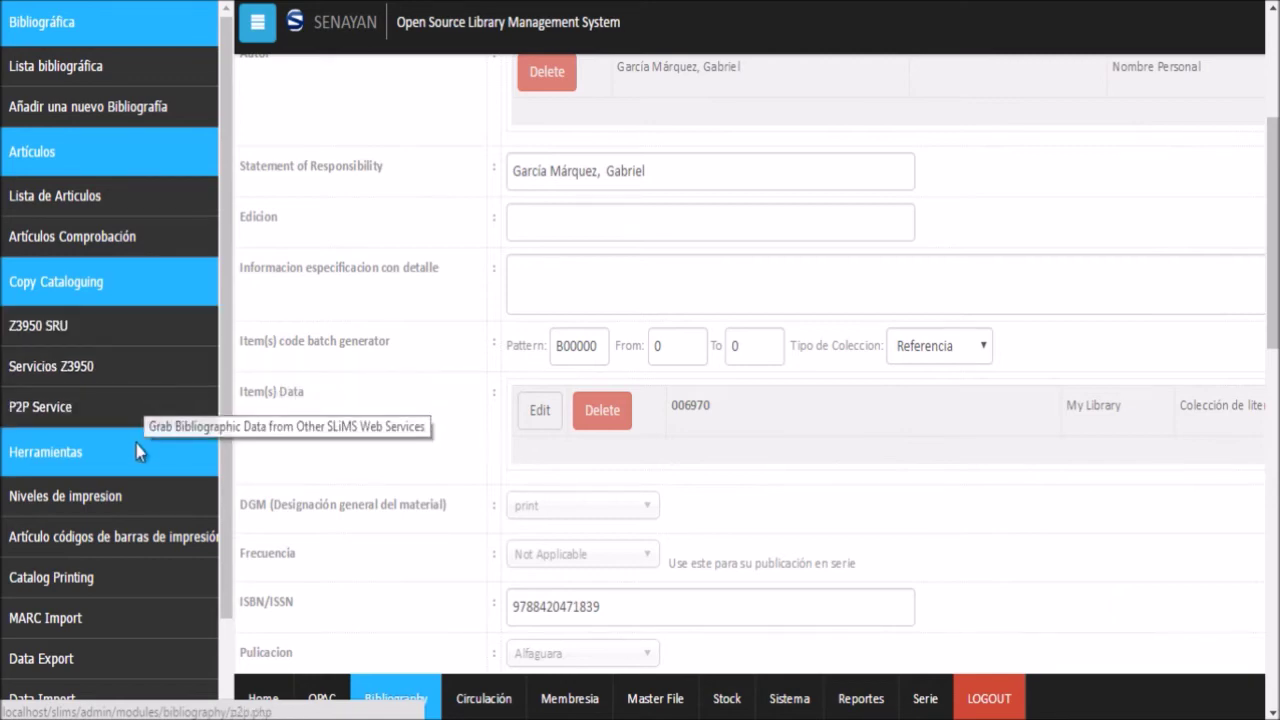
scroll(63, 430, "down", 1)
scroll(50, 474, "up", 1)
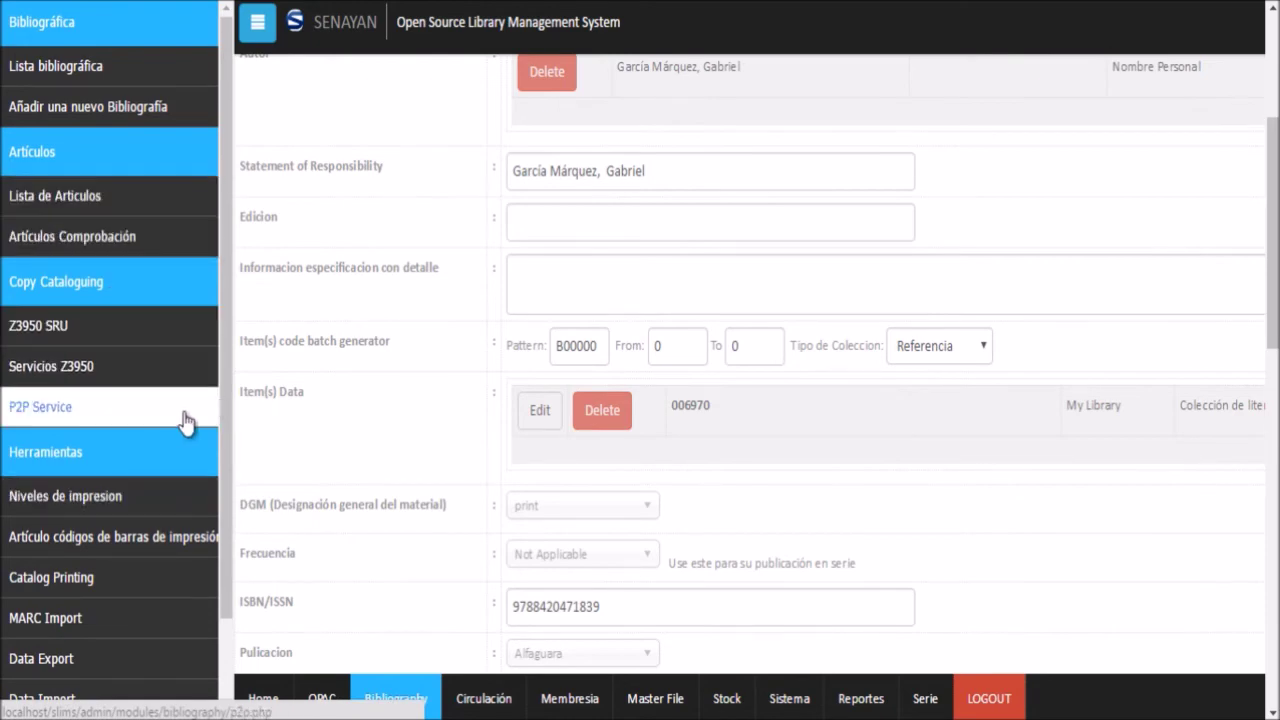
scroll(63, 434, "down", 1)
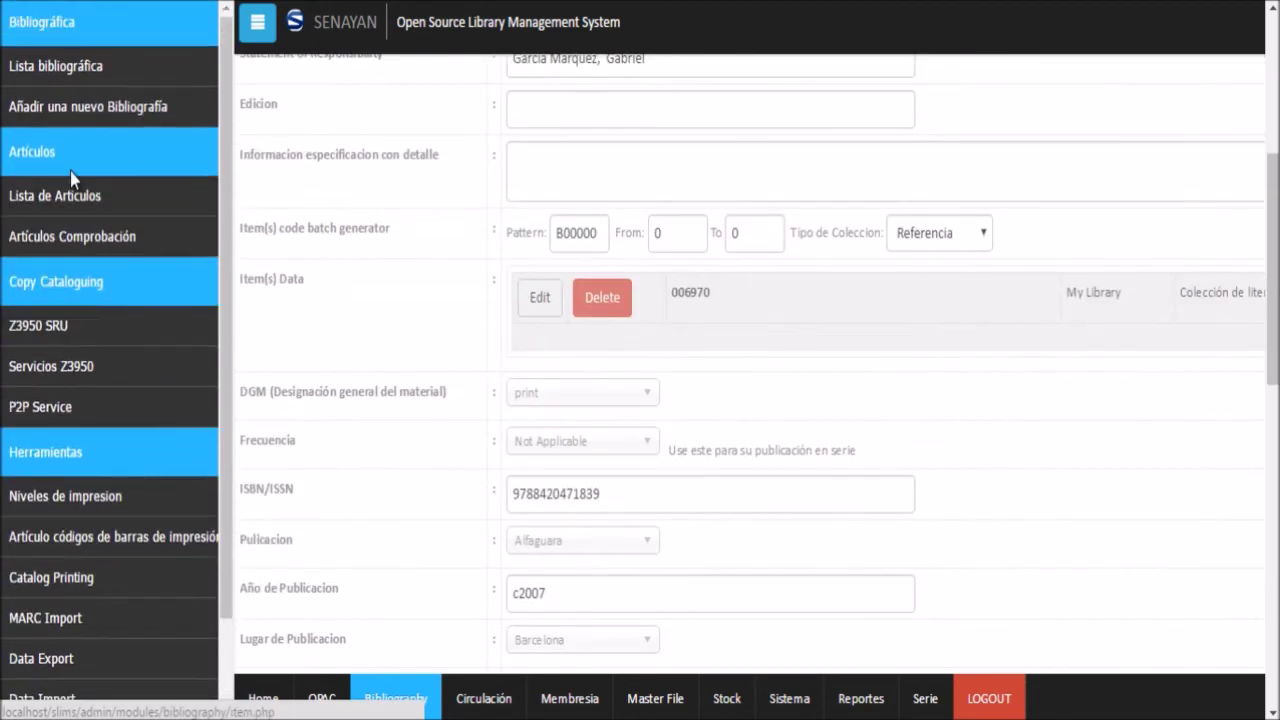
scroll(135, 386, "down", 1)
scroll(43, 543, "down", 1)
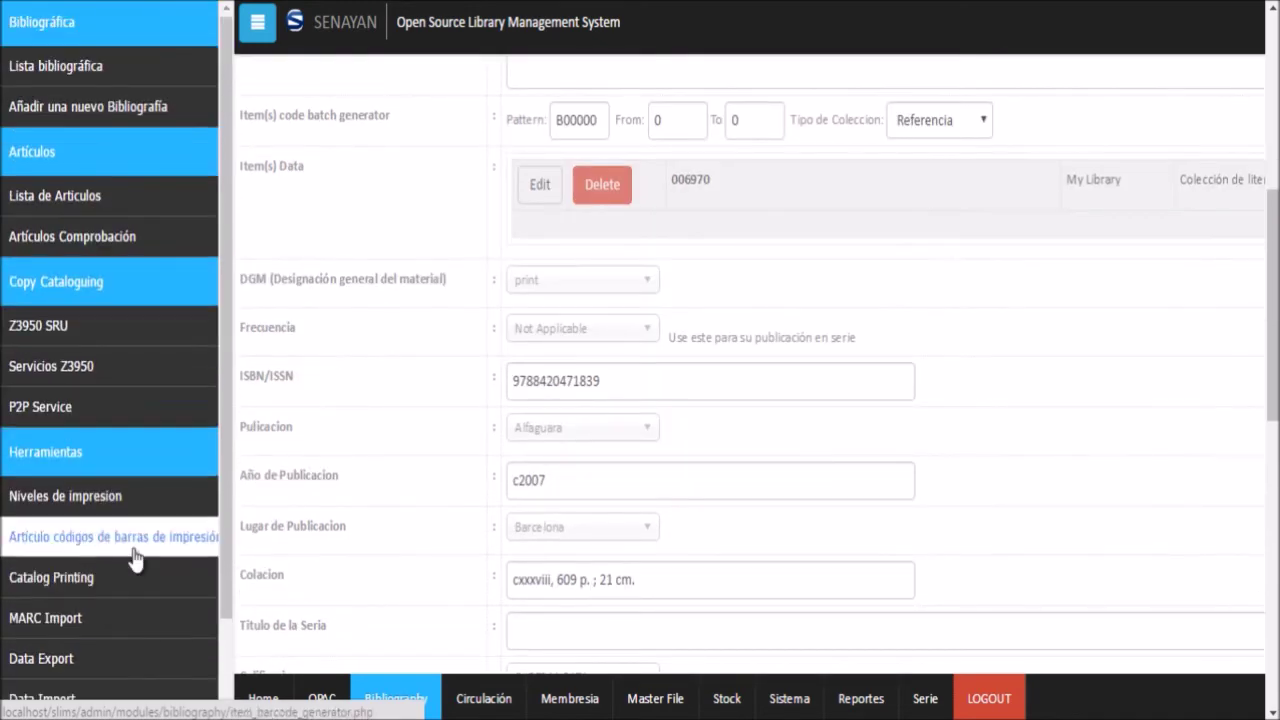
scroll(130, 490, "up", 2)
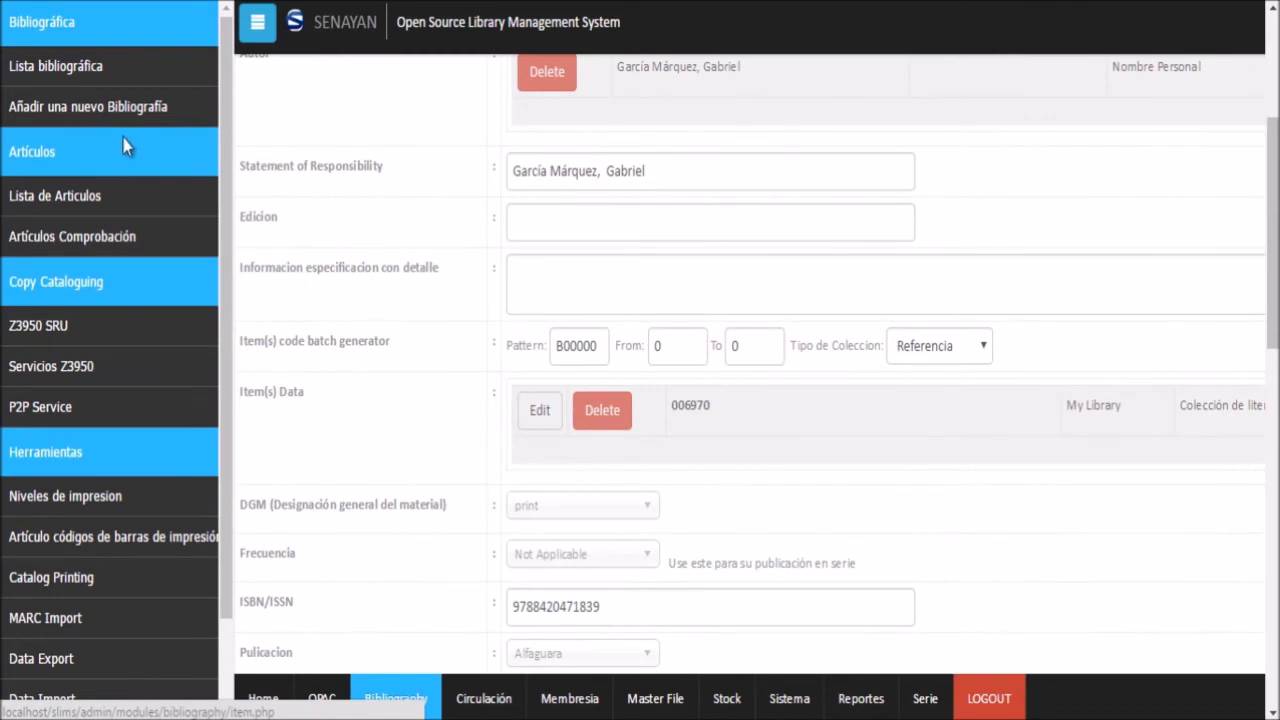
Step: Open the Circulation module and view its loan rules (Reglas de Préstamo)
left_click(493, 710)
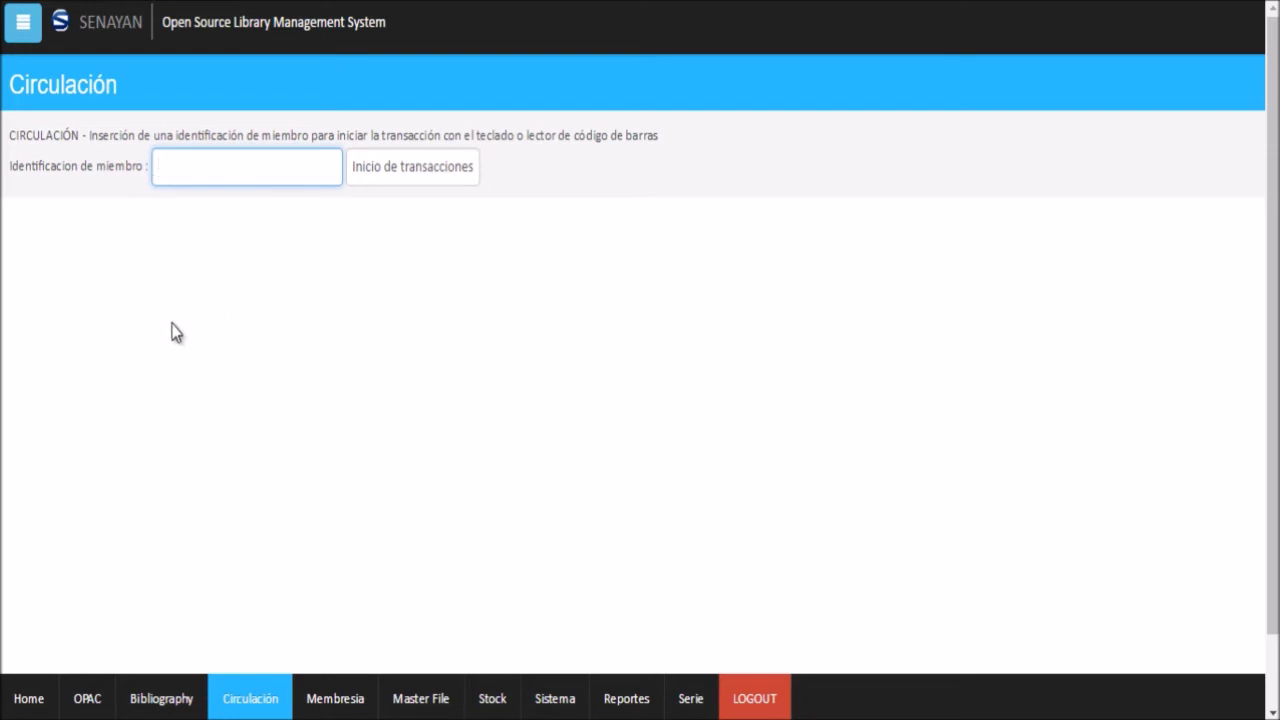
left_click(24, 36)
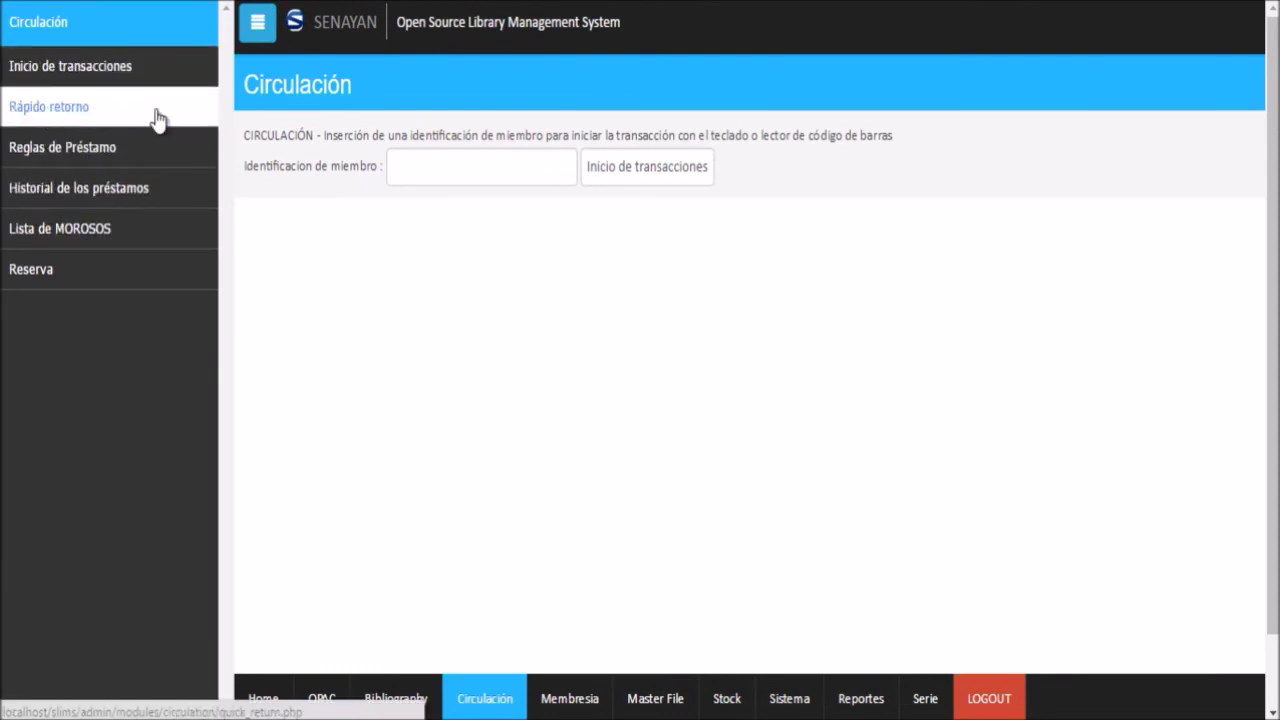
left_click(72, 158)
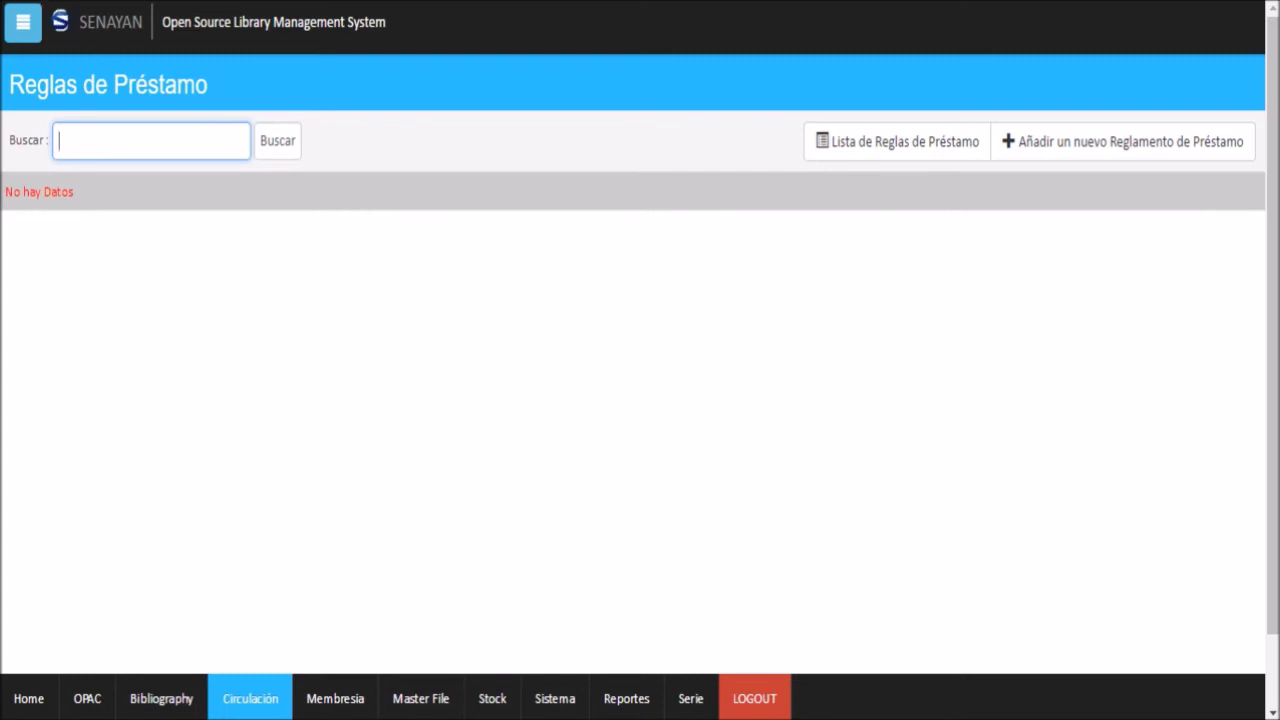
Step: View the Circulation module's loan history (Historial de los préstamos) and reservations (Reserva) pages
left_click(22, 22)
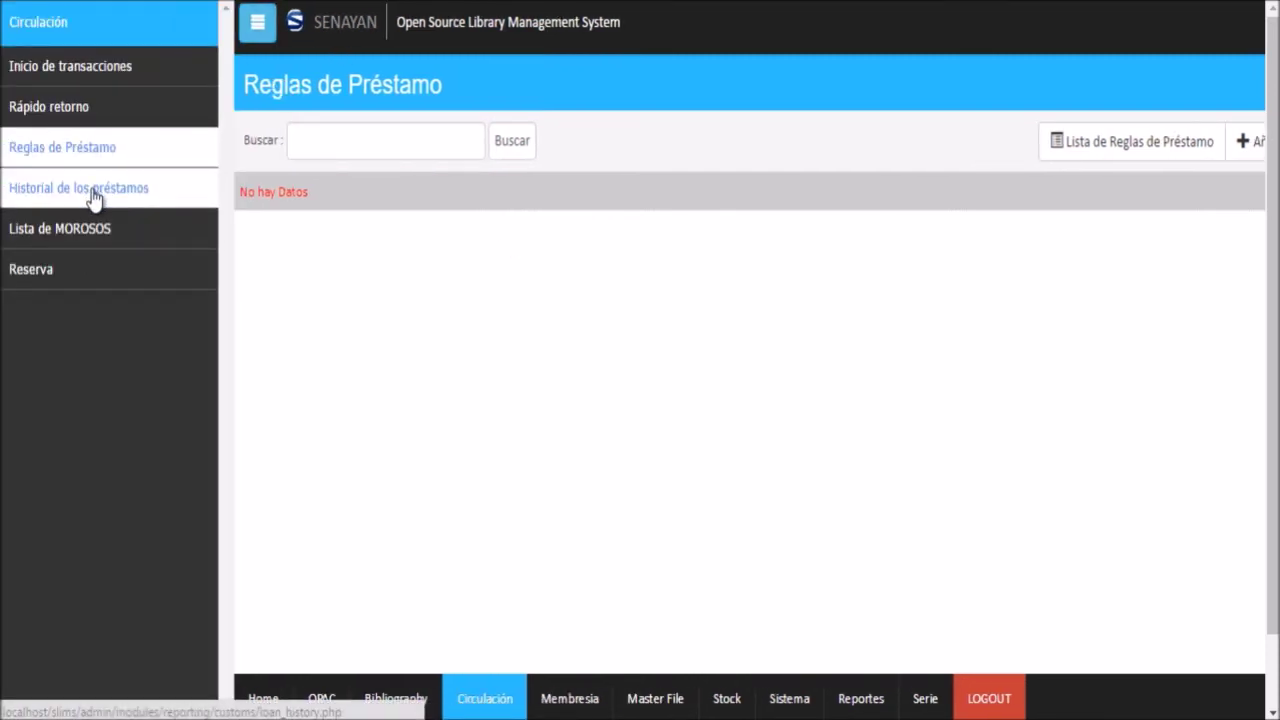
left_click(93, 189)
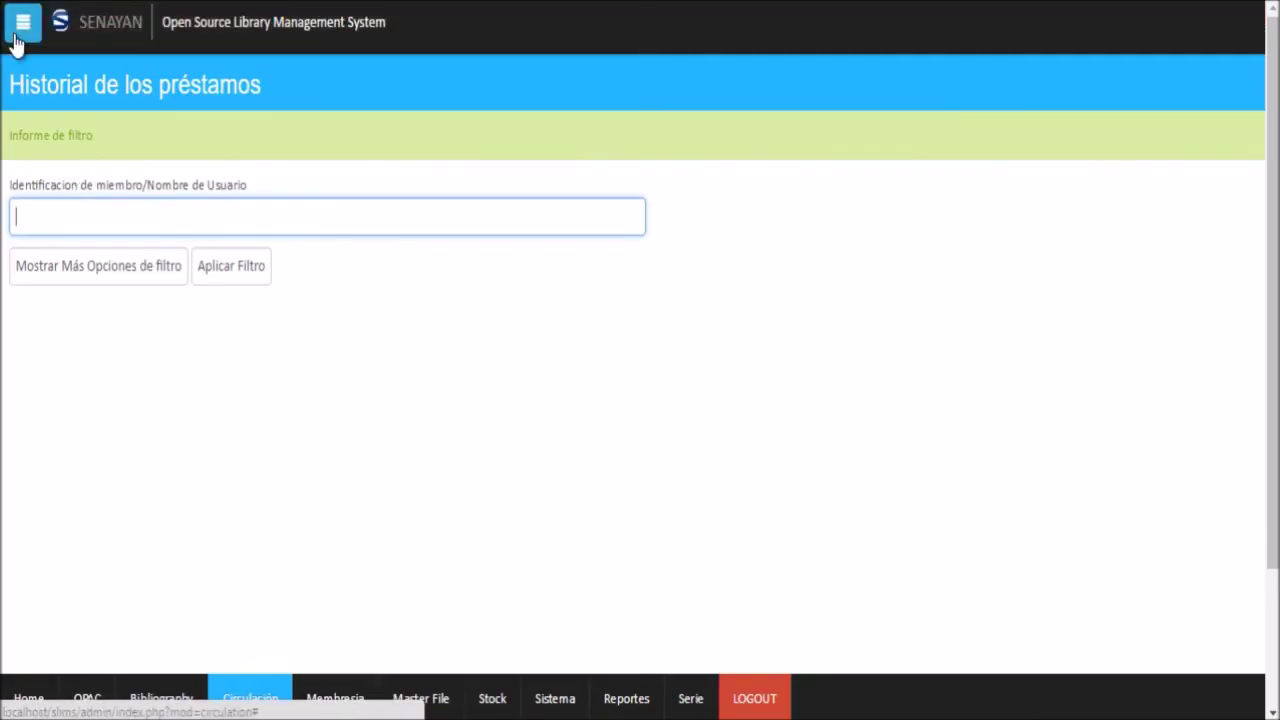
left_click(18, 35)
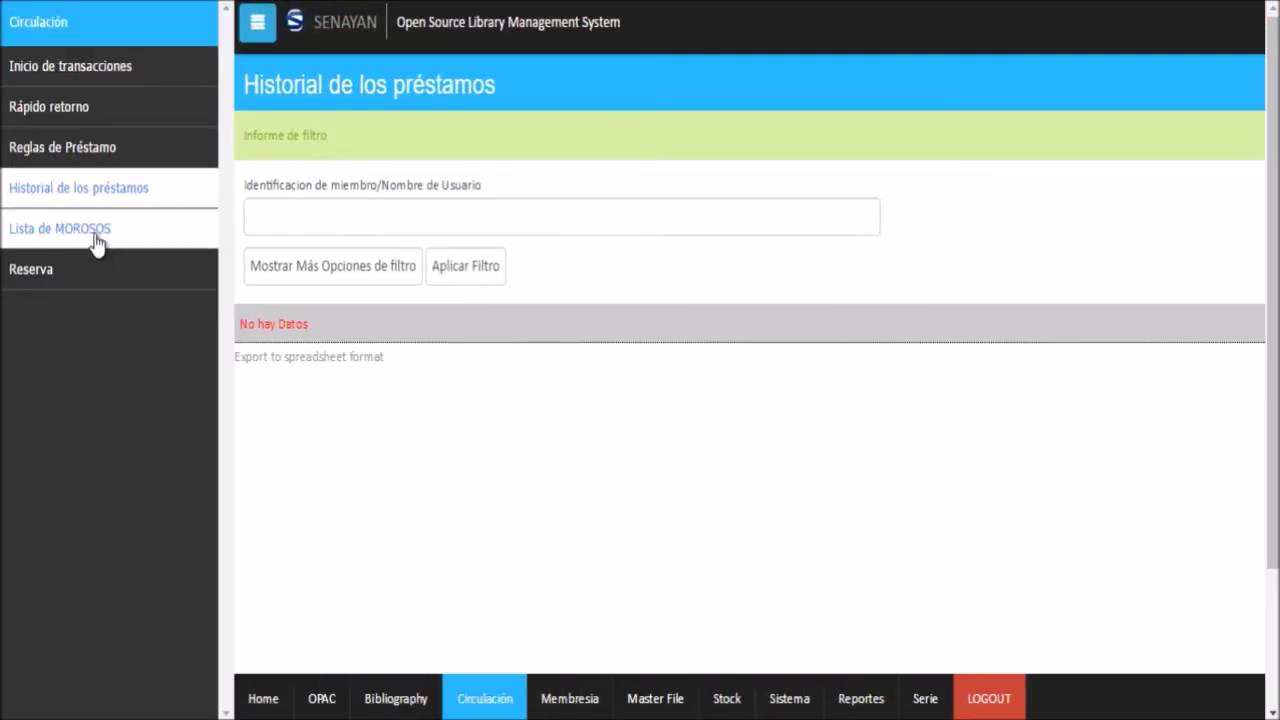
left_click(31, 270)
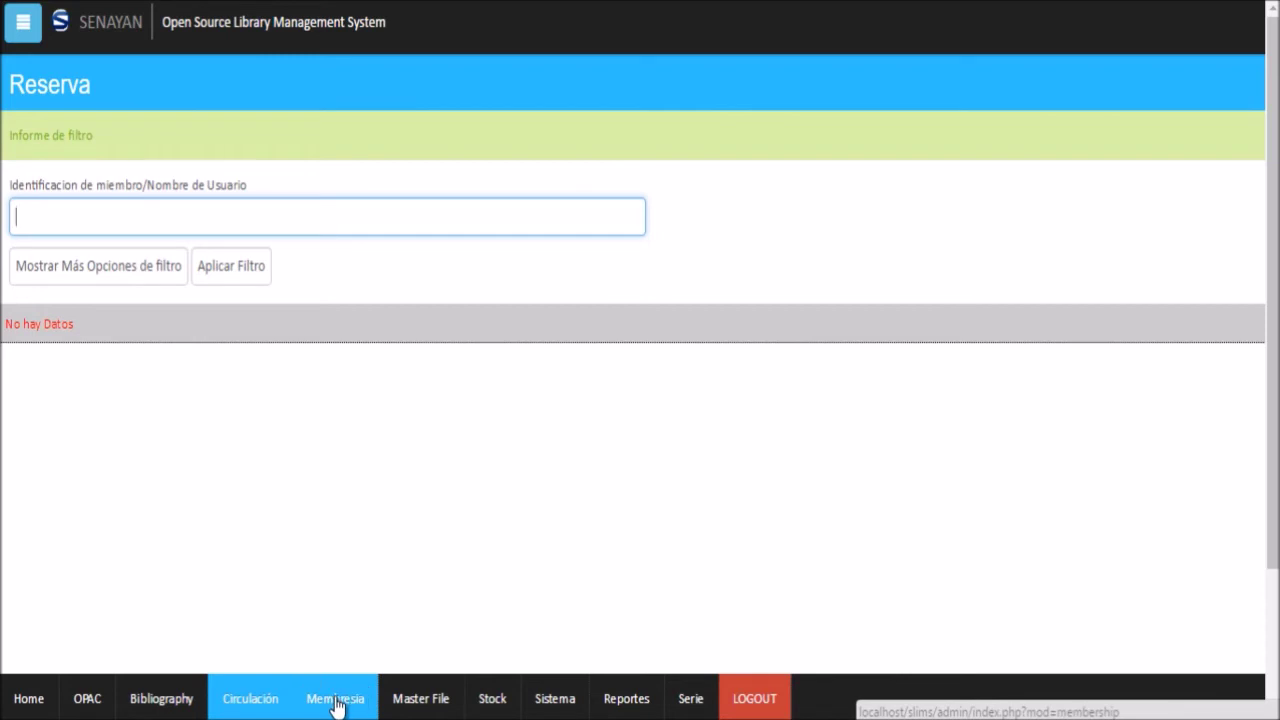
Step: Open the Membership (Membresia) module
left_click(336, 707)
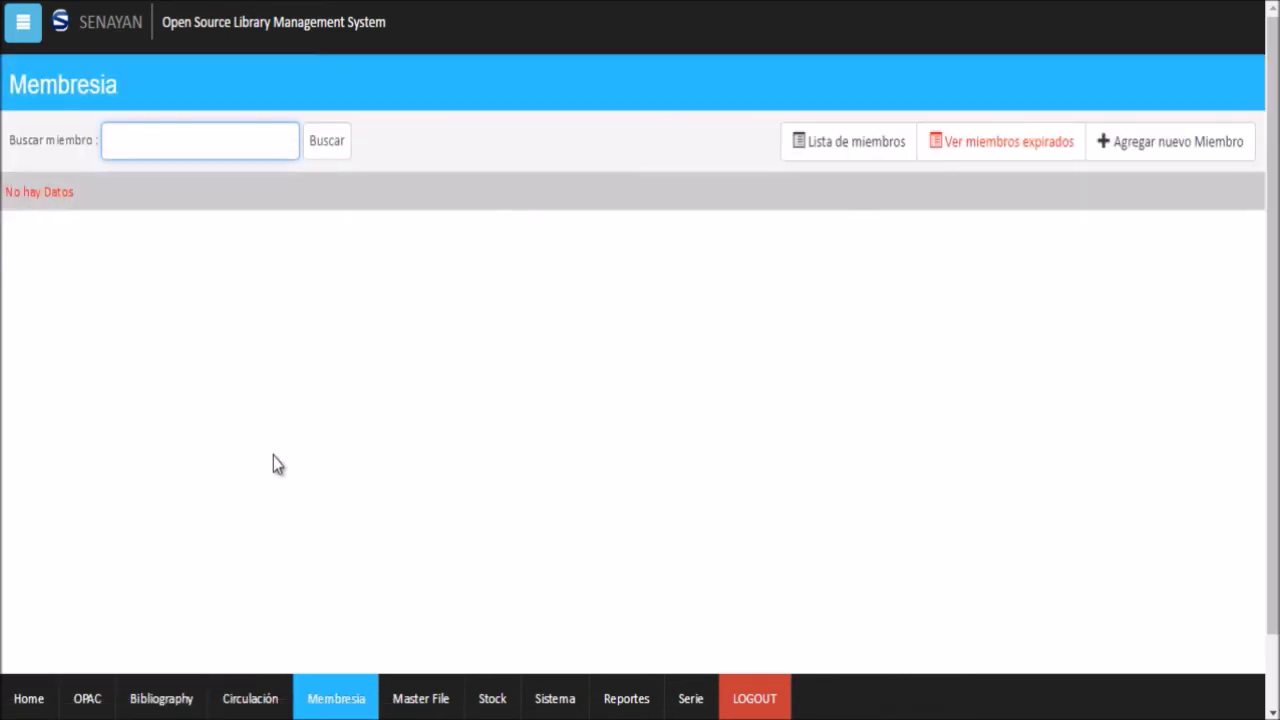
Step: Show the Membership module's side menu and examine its member and tool (Herramientas) entries
left_click(22, 30)
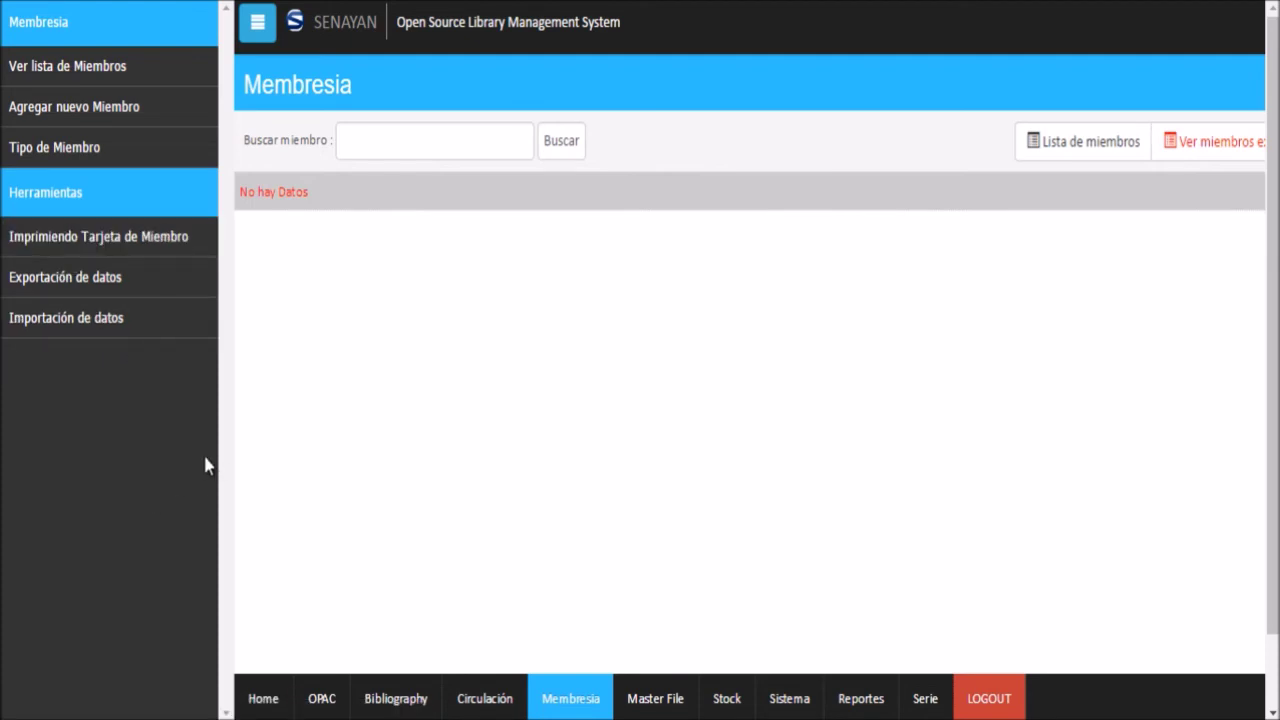
Step: Open the Master File module and examine its authority file, lookup file and tool entries in the side menu
left_click(654, 706)
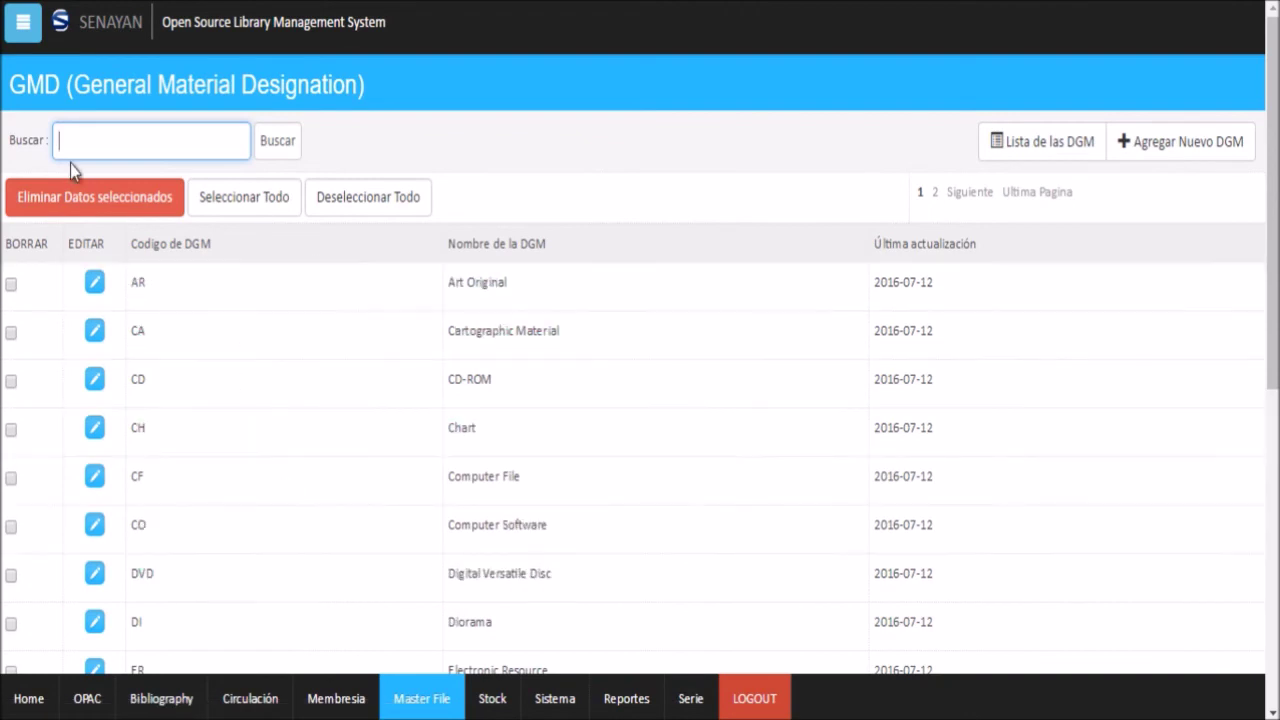
left_click(24, 24)
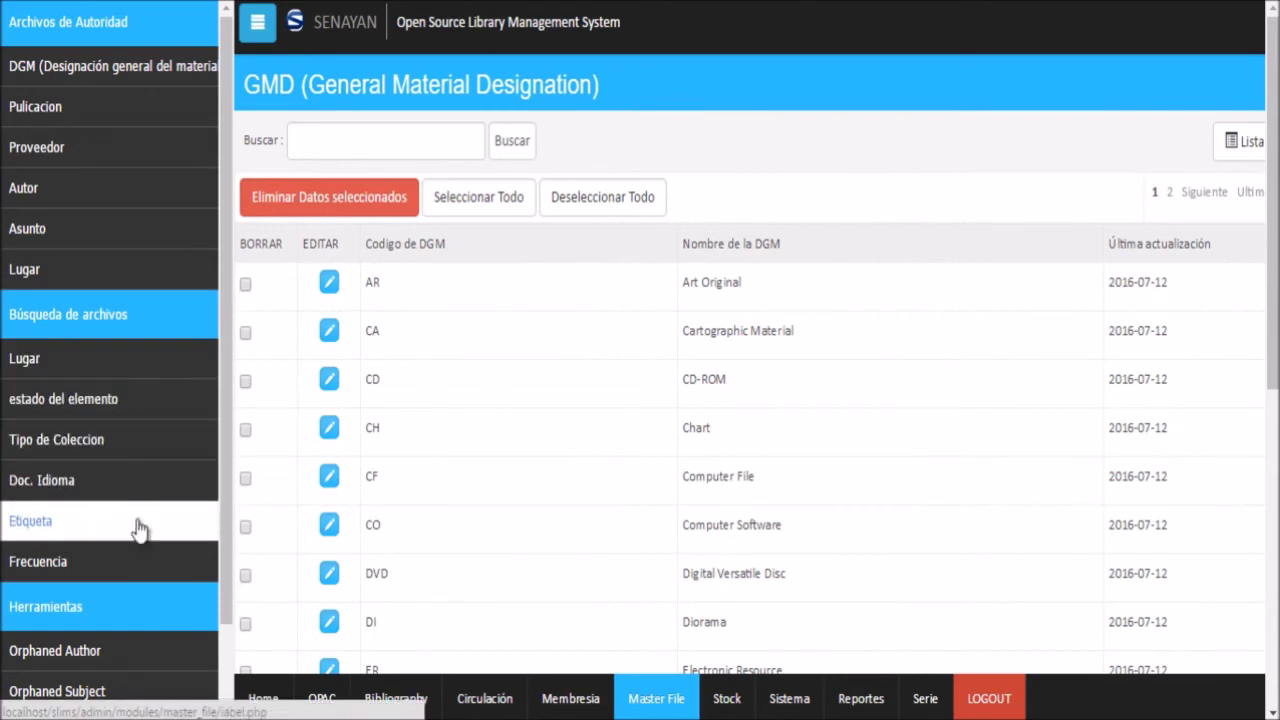
scroll(124, 562, "down", 1)
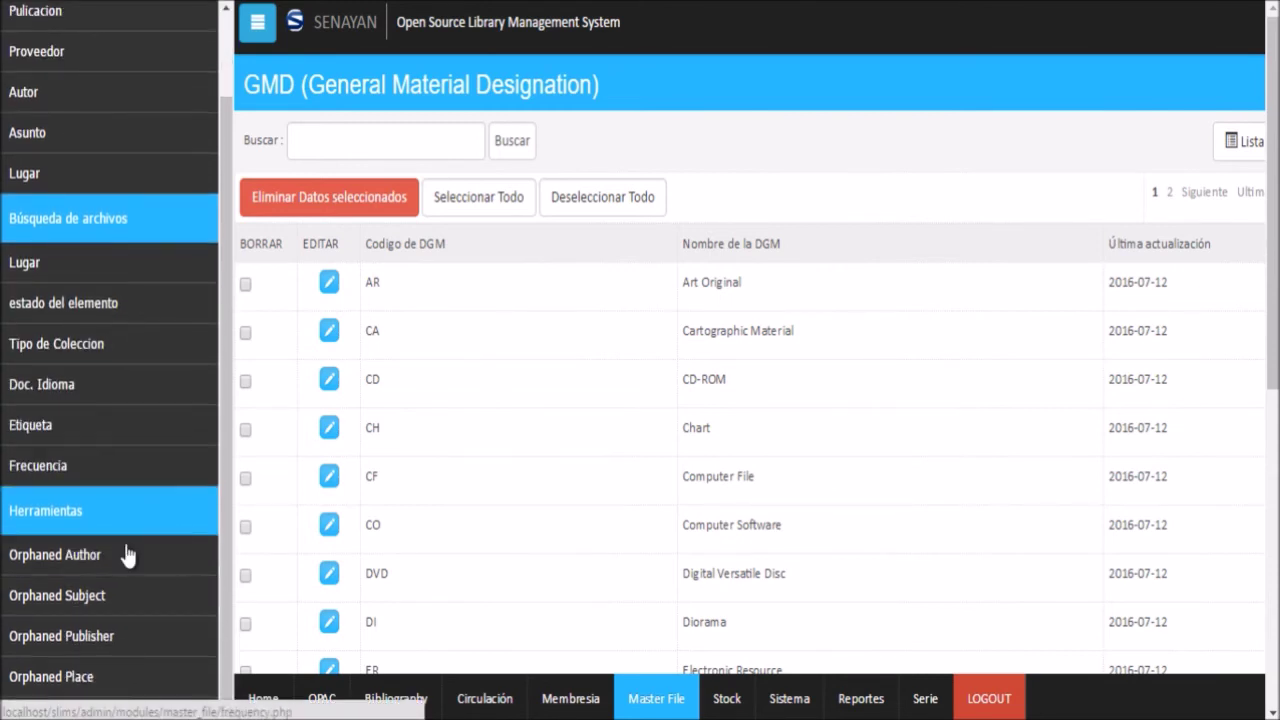
scroll(143, 568, "up", 1)
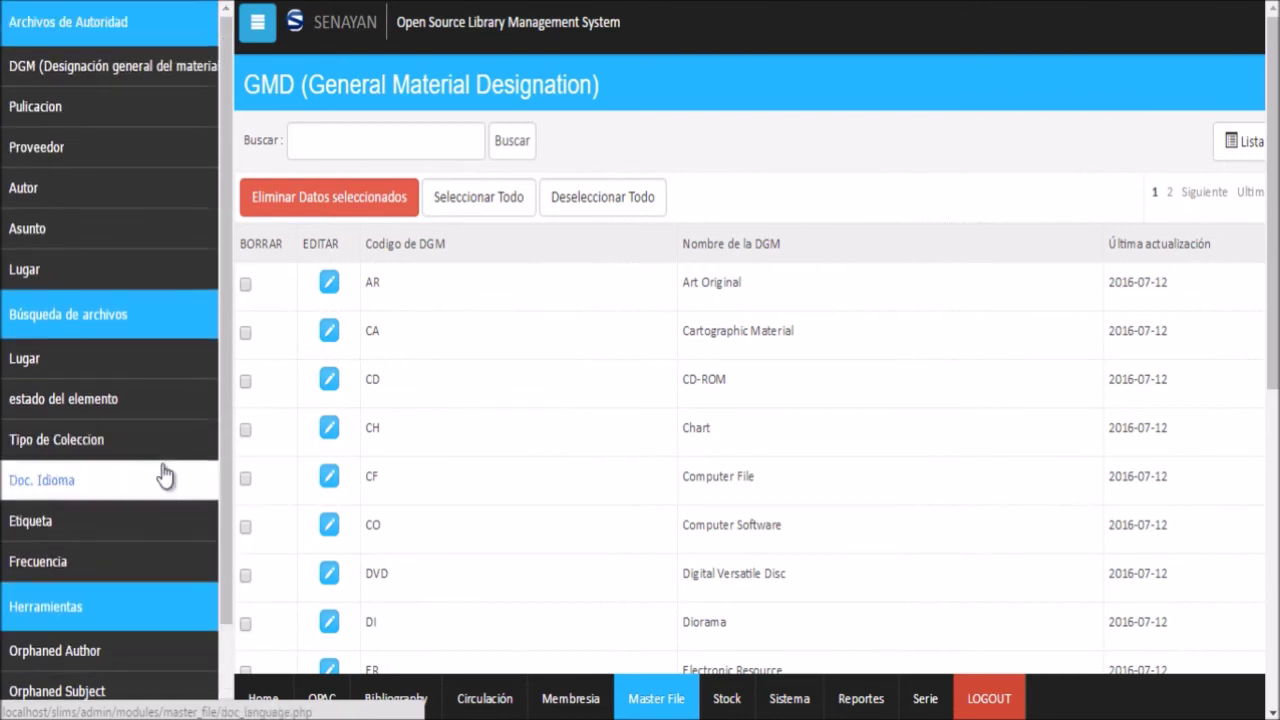
Step: Open the Stock module and the system configuration (Sistema) module, viewing the side menu entries of each
left_click(735, 705)
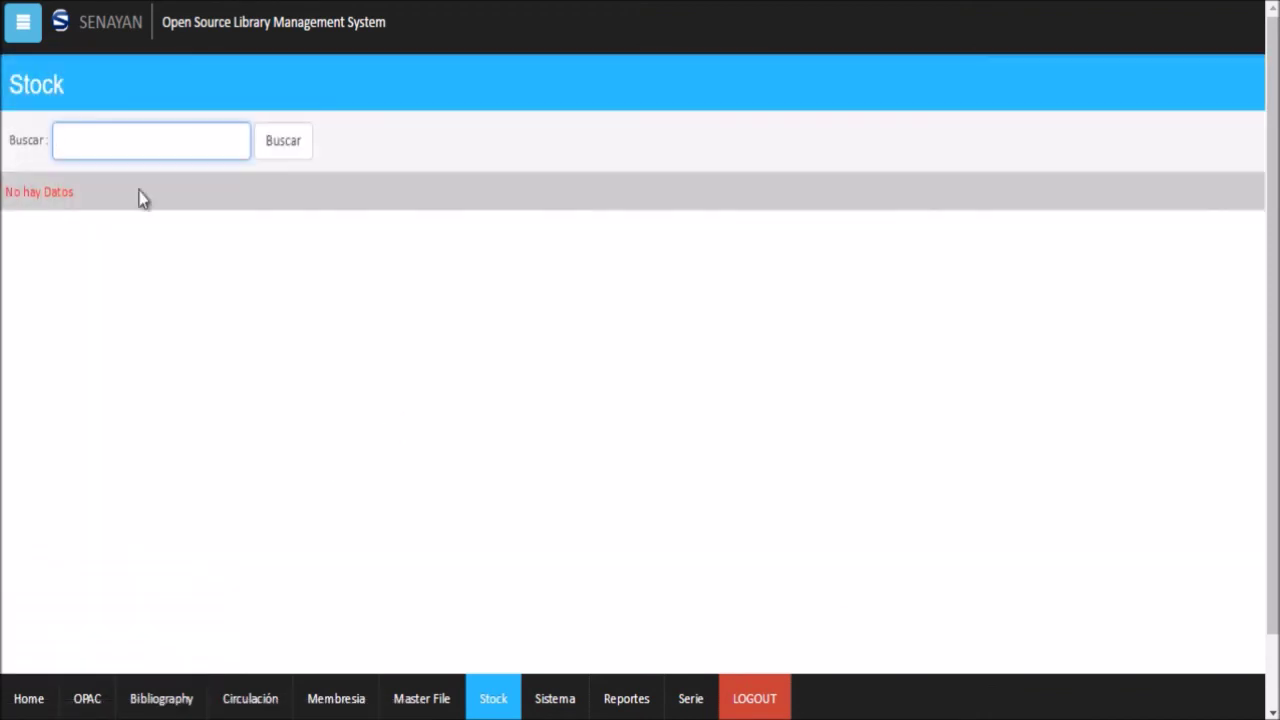
left_click(21, 38)
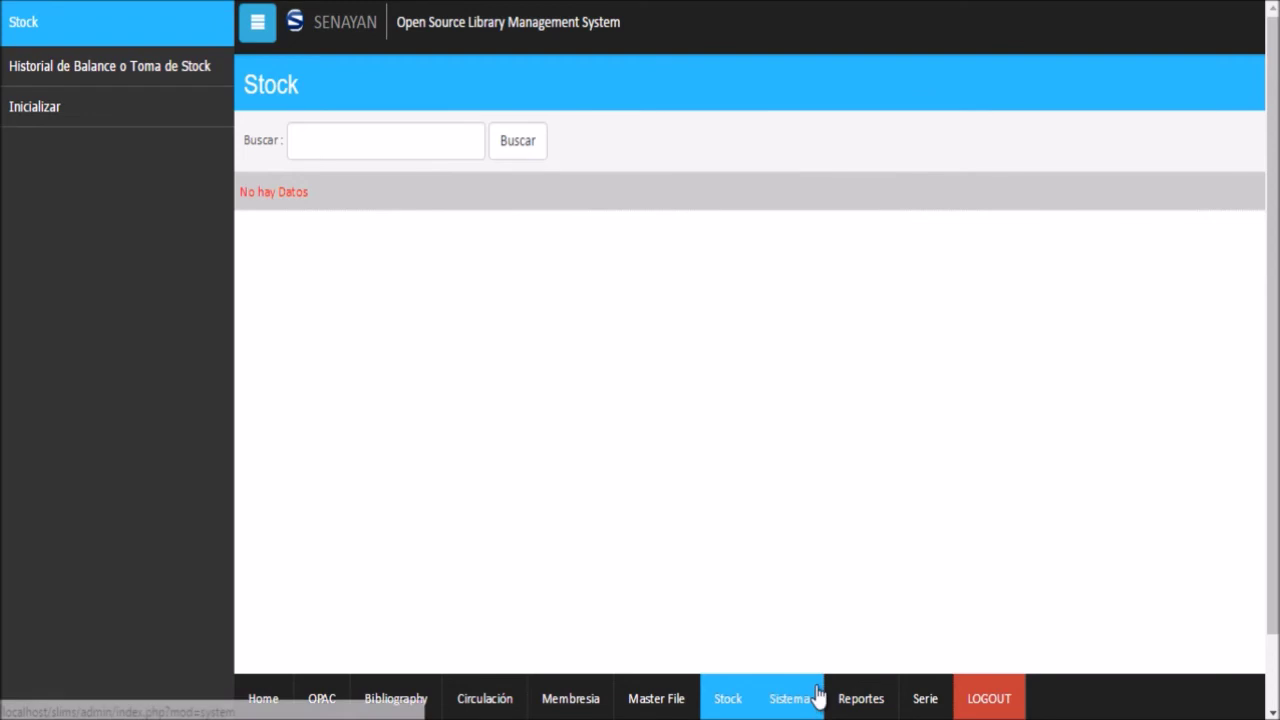
left_click(790, 702)
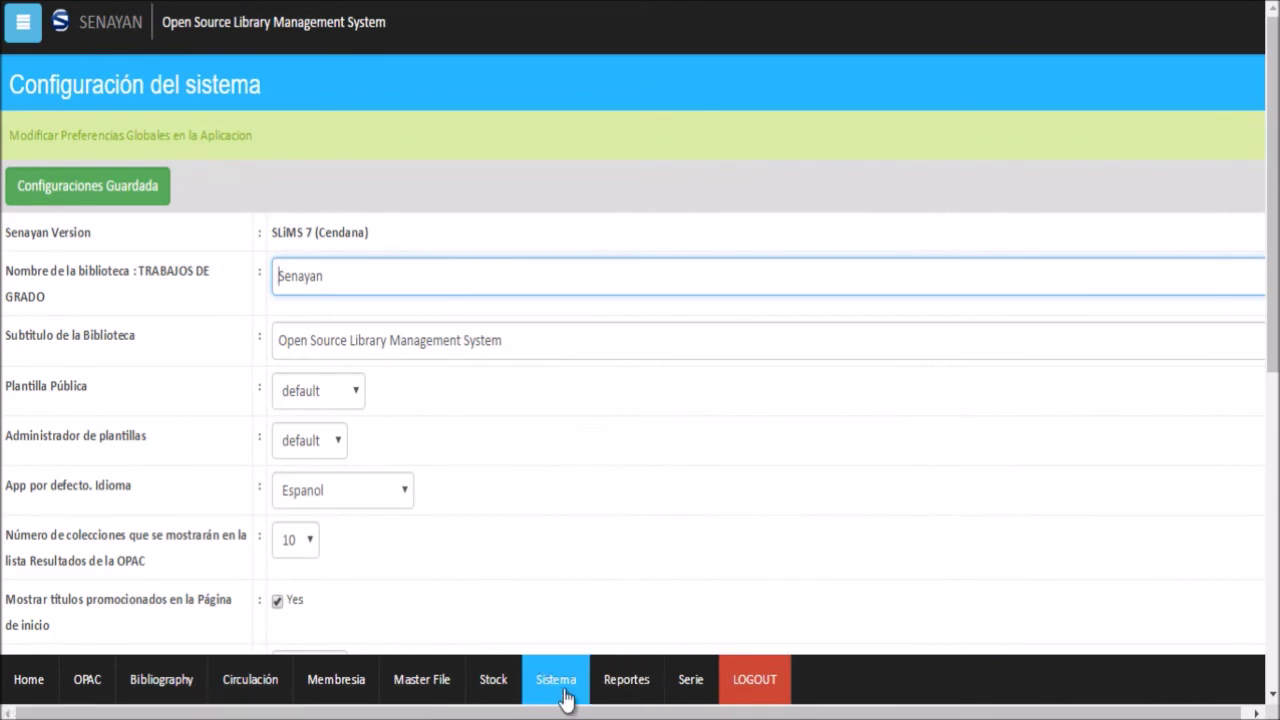
left_click(23, 22)
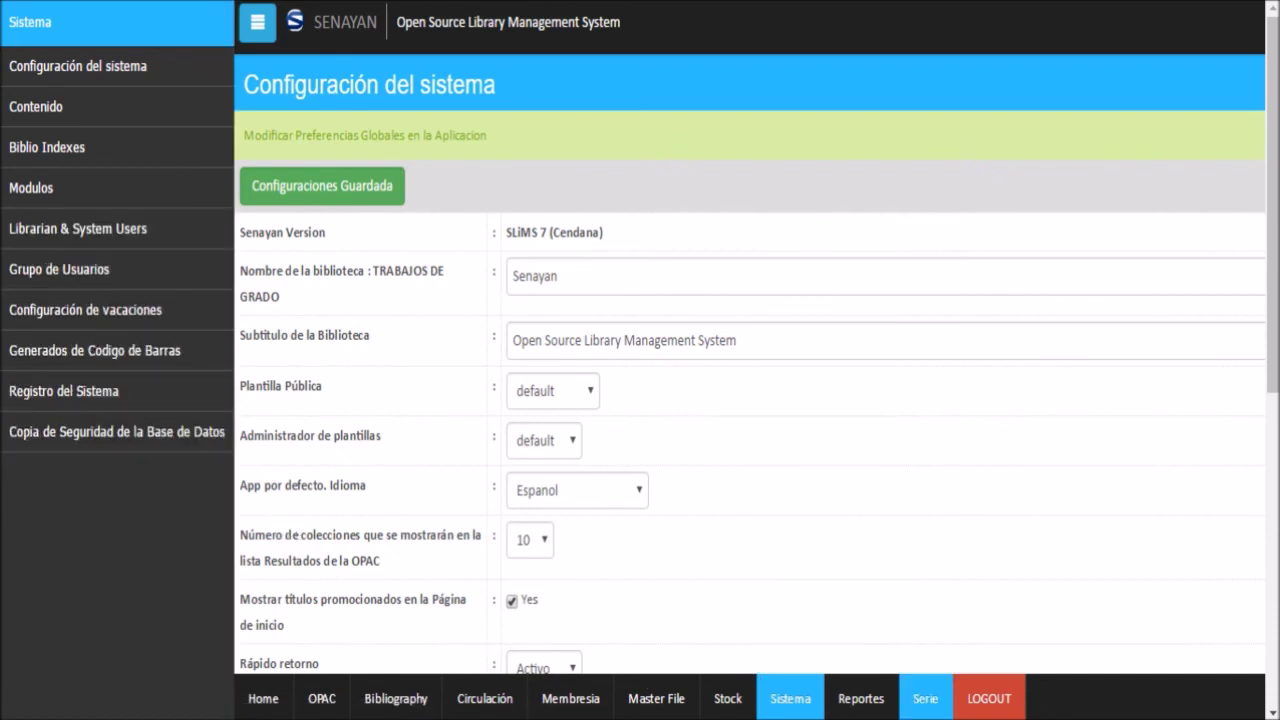
Step: Open the Reports (Reportes) module and examine its collection statistics and the full list of available reports
left_click(862, 703)
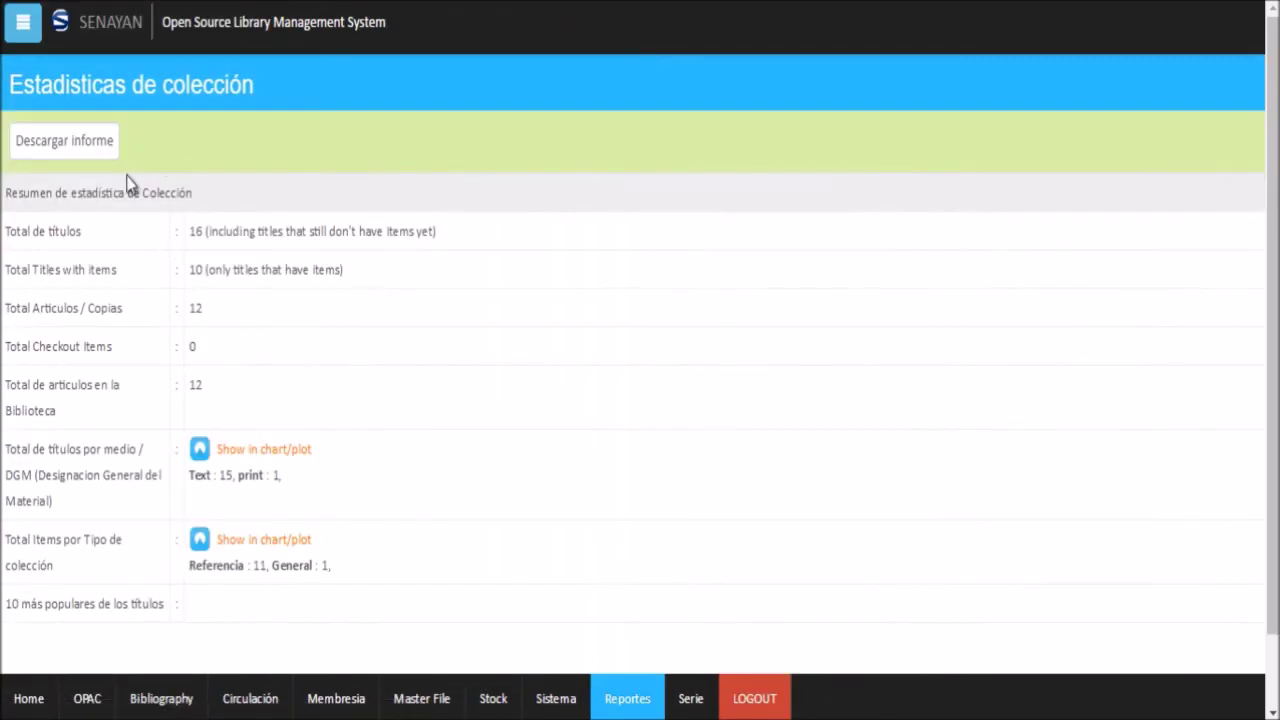
left_click(22, 22)
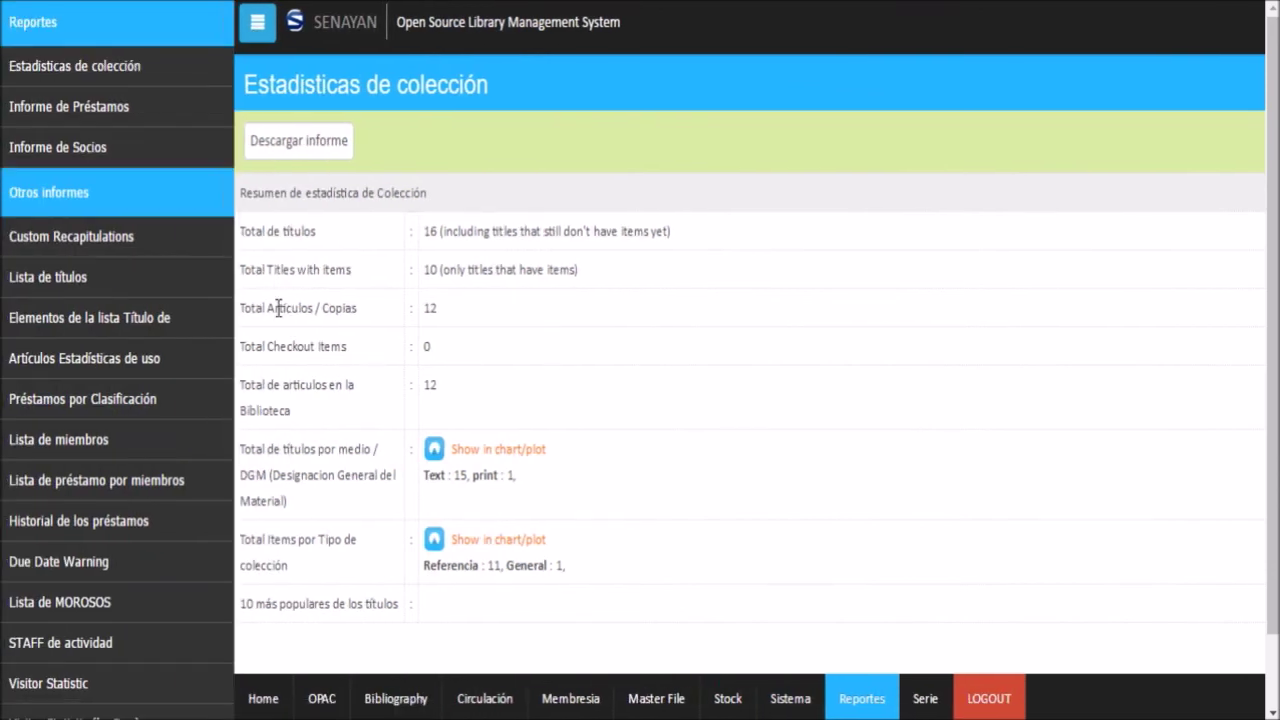
scroll(158, 422, "down", 1)
scroll(158, 440, "down", 1)
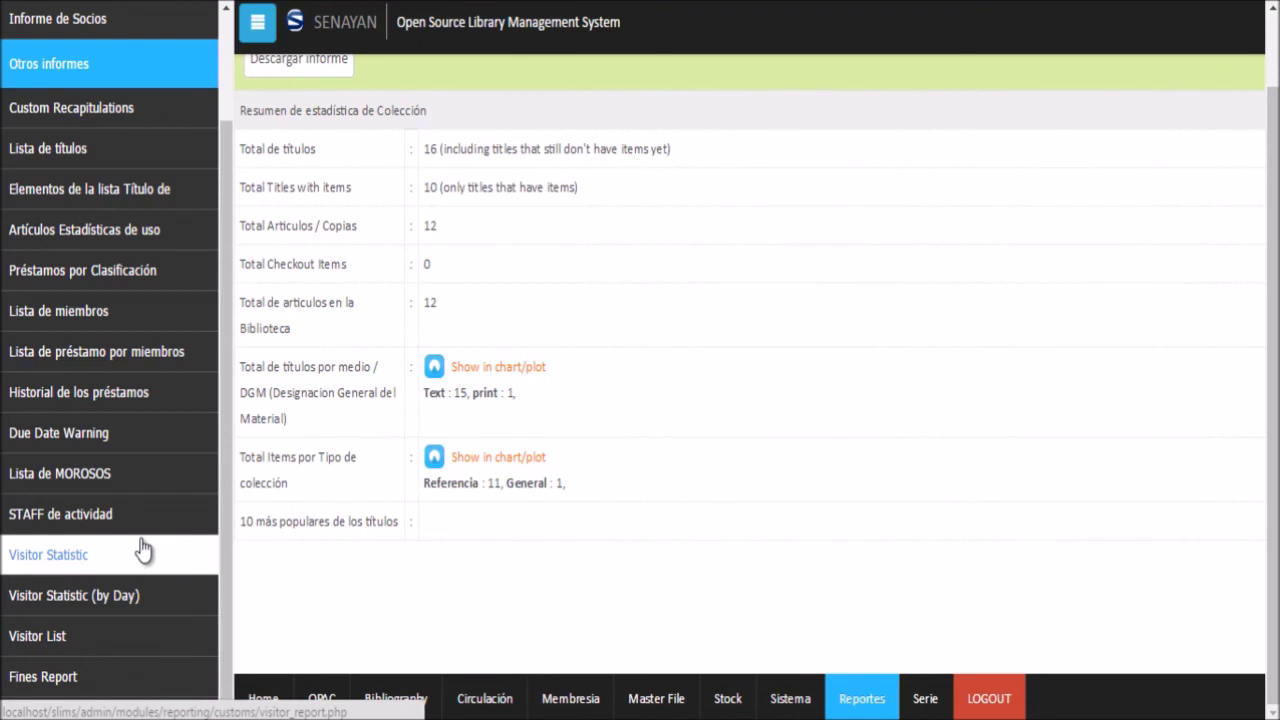
scroll(143, 551, "up", 3)
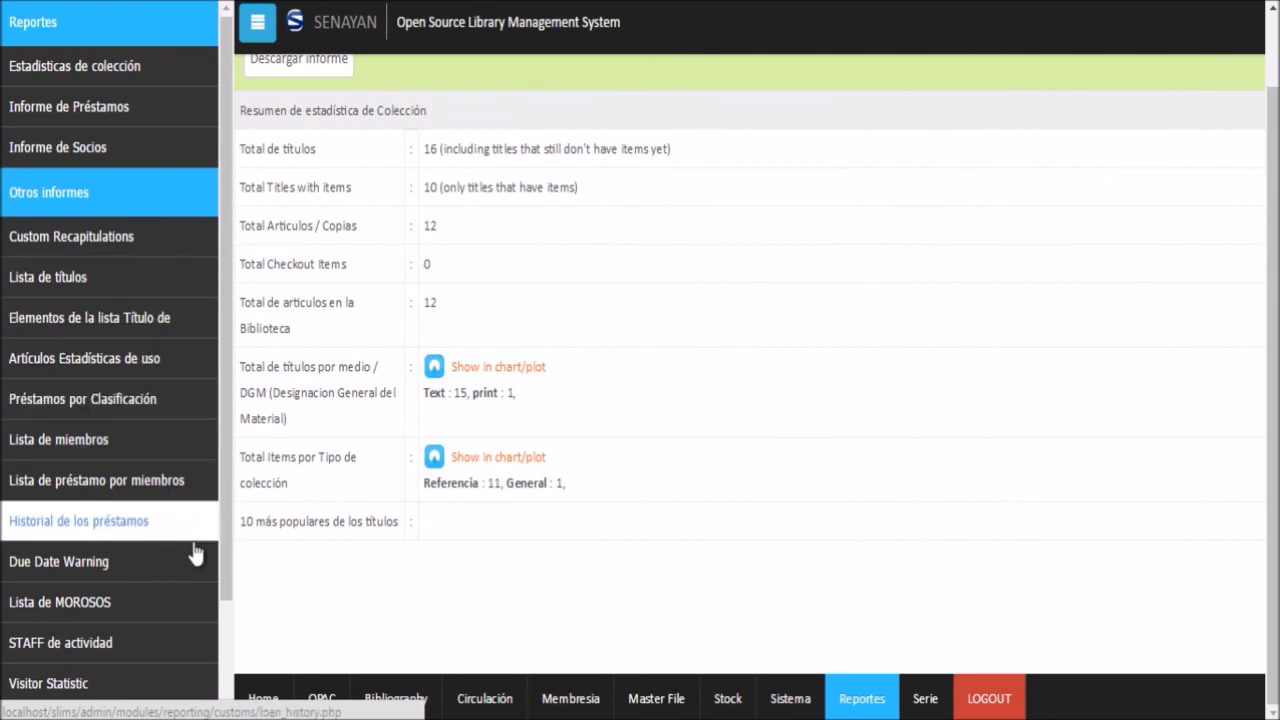
scroll(200, 620, "down", 3)
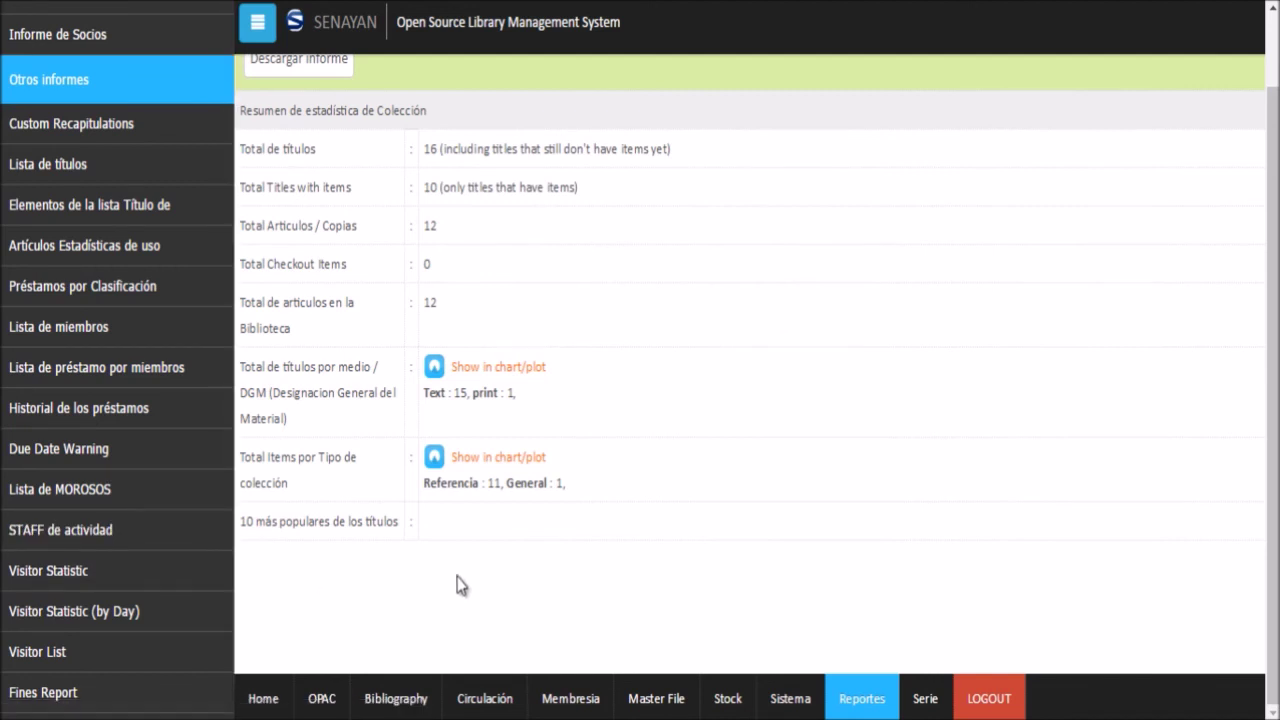
Step: Open the Serie module and show its side menu with the subscription (Suscripción) entry
left_click(924, 690)
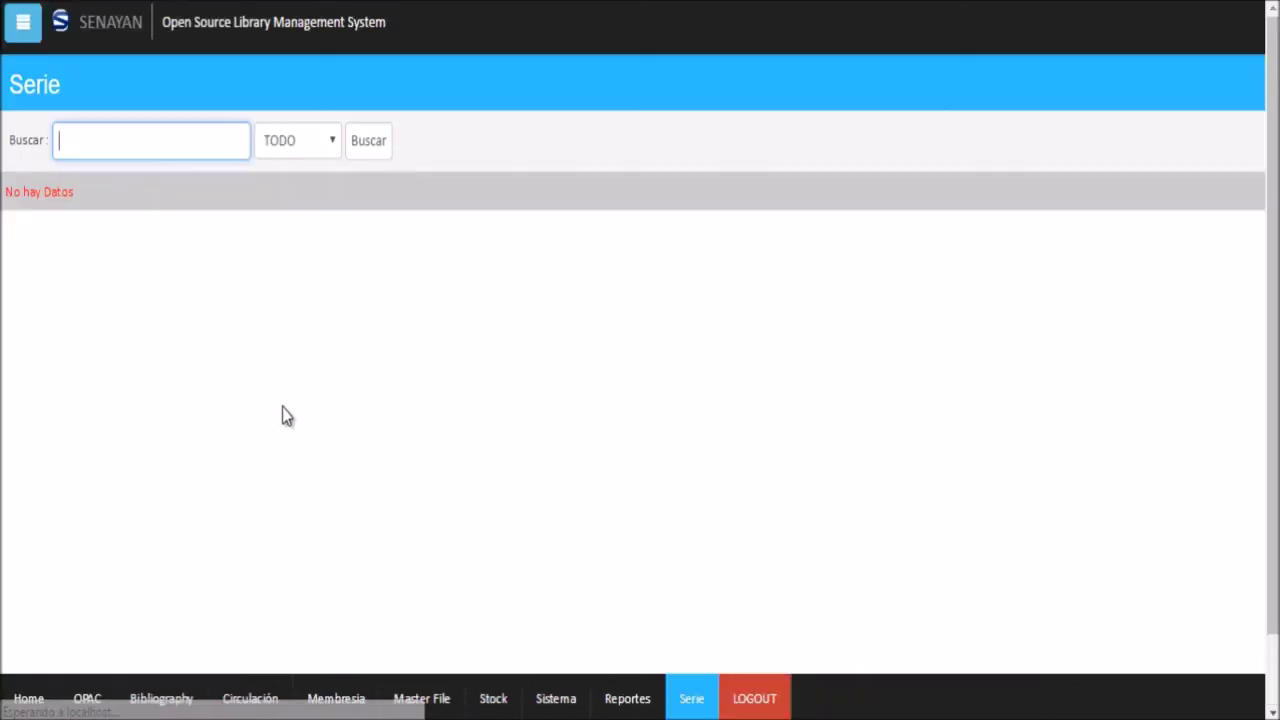
left_click(18, 20)
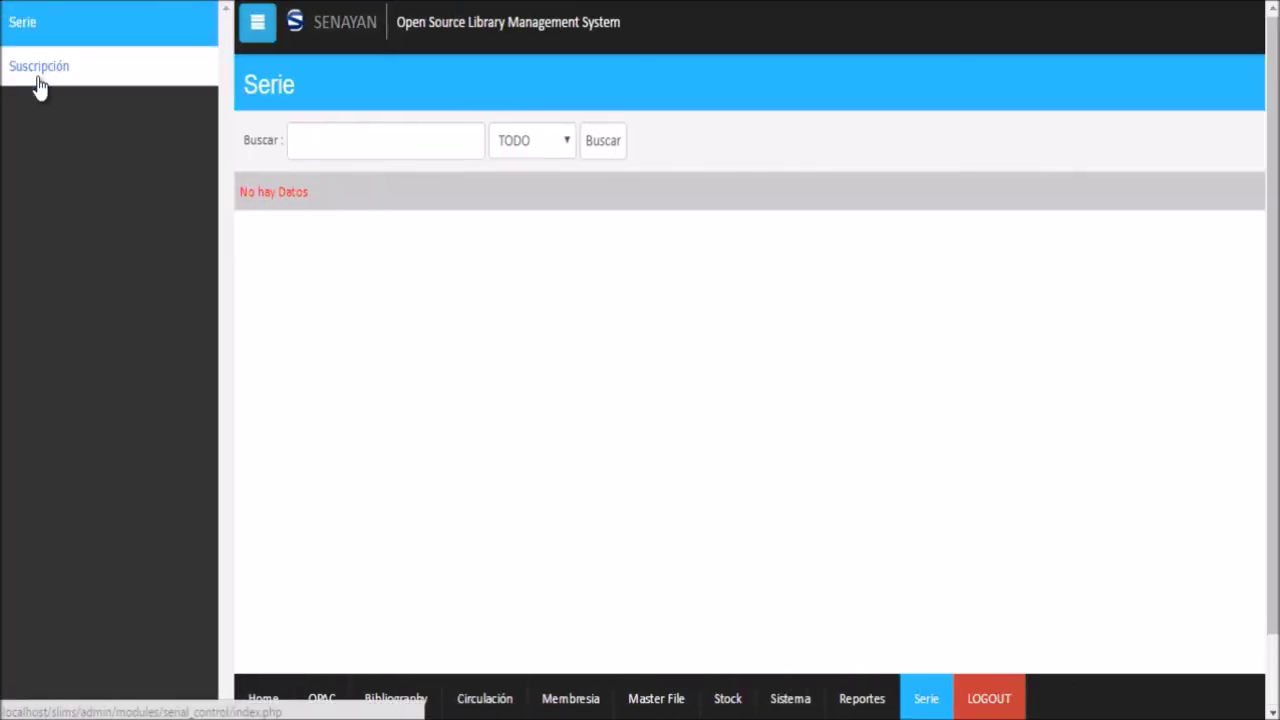